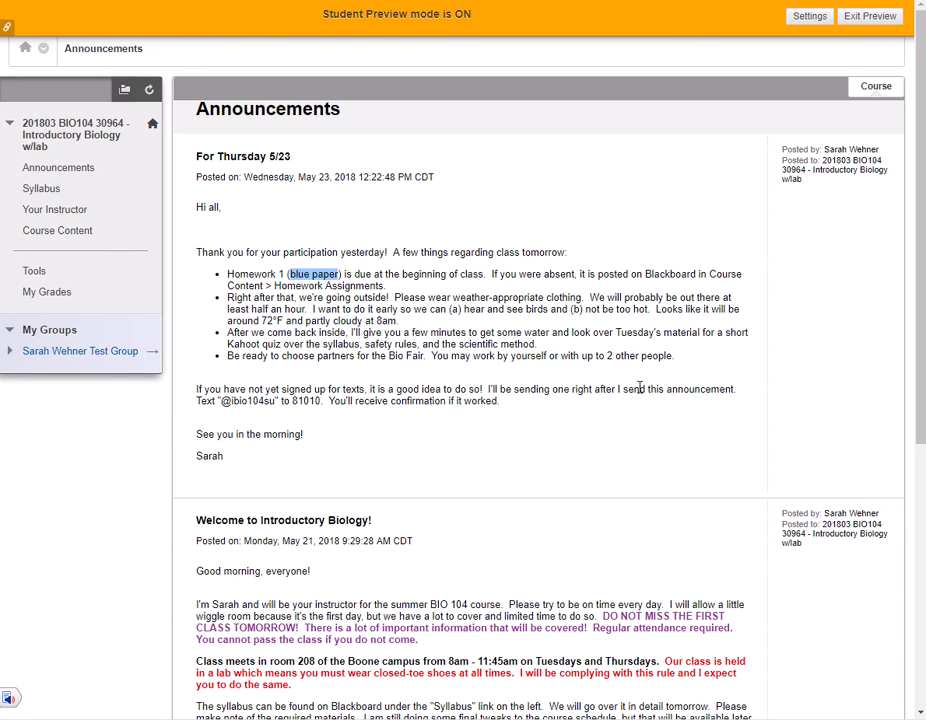
# Open the test group's wiki and collapse the course menu to enlarge the page area
pyautogui.click(94, 358)
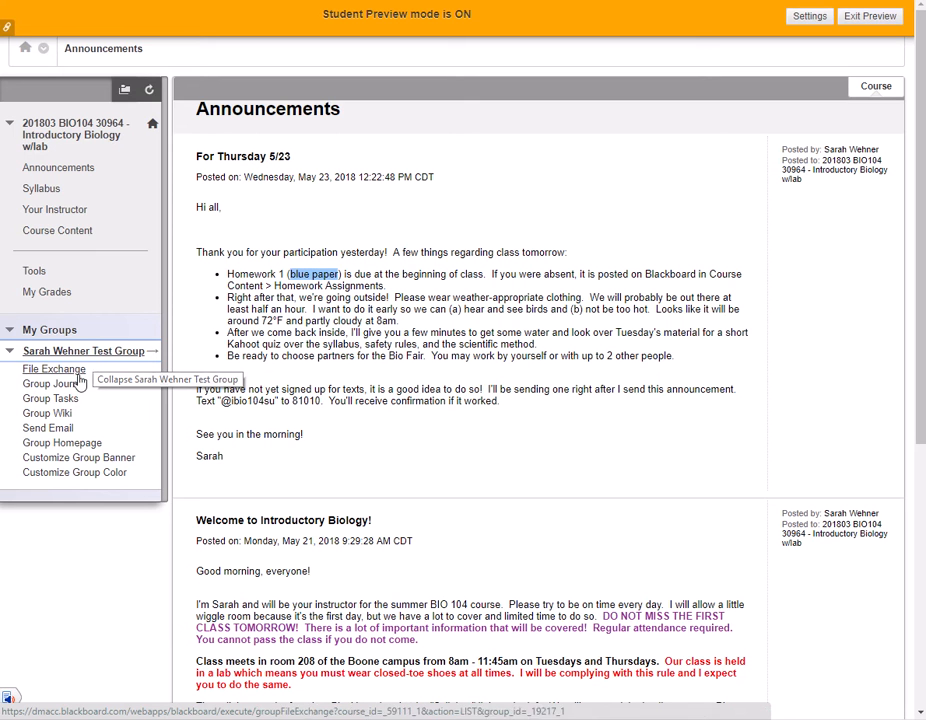
pyautogui.click(60, 414)
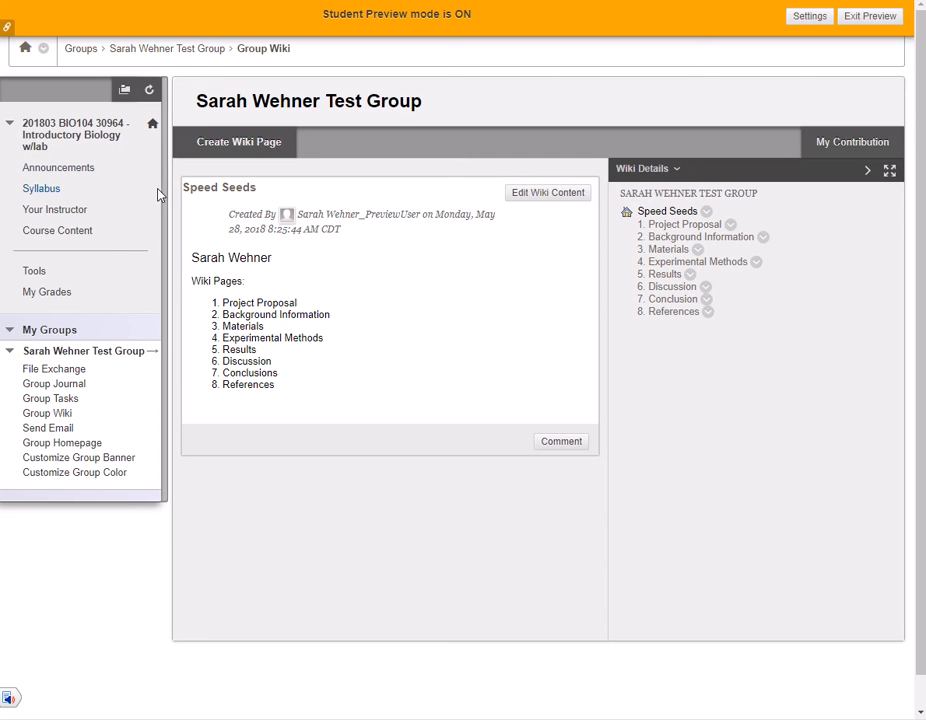
pyautogui.click(172, 246)
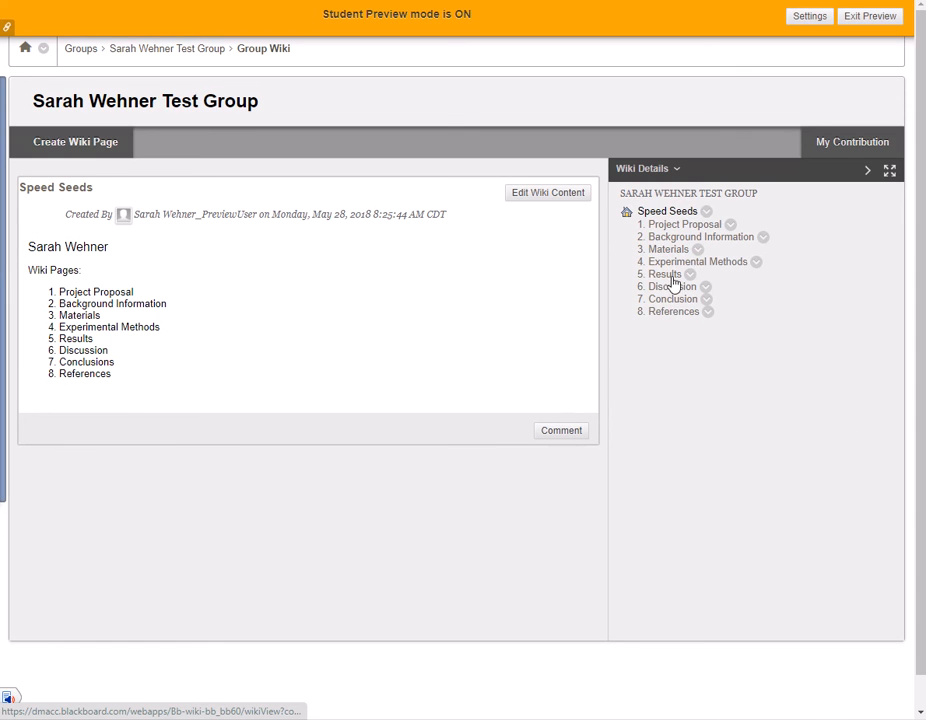
# Review the Project Proposal, Background Information, Materials and Experimental Methods pages of the Speed Seeds wiki
pyautogui.click(679, 232)
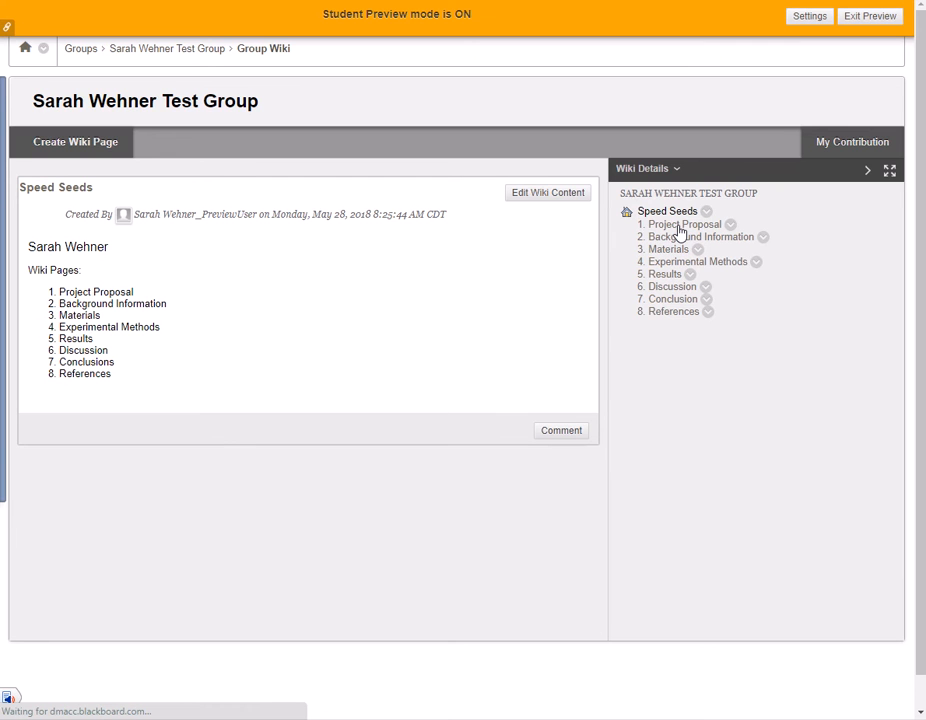
pyautogui.scroll(-3, 497, 310)
pyautogui.scroll(3, 497, 310)
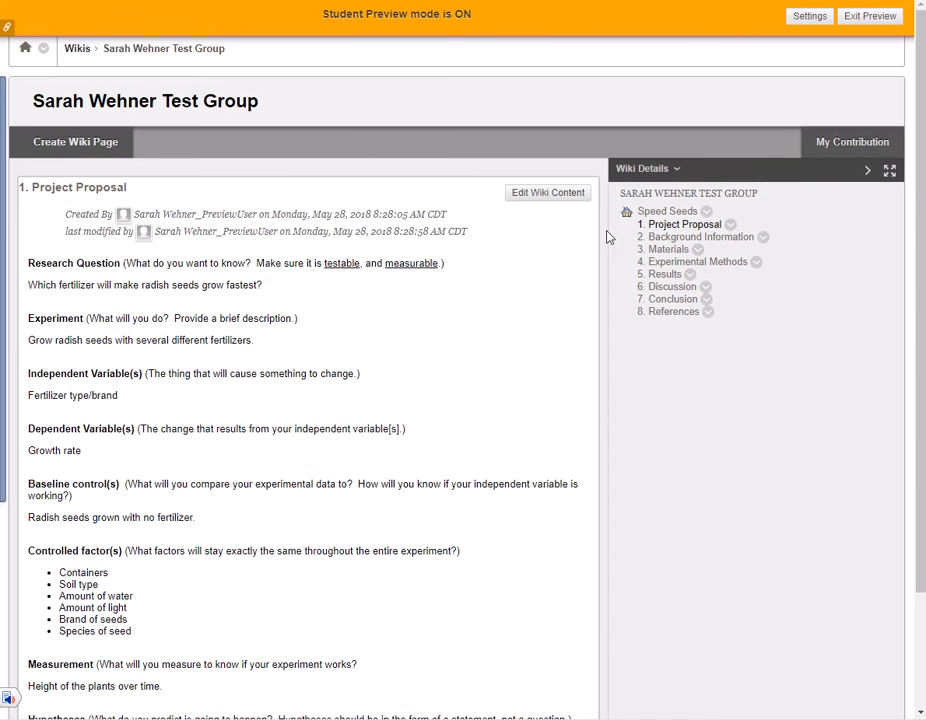
pyautogui.click(650, 238)
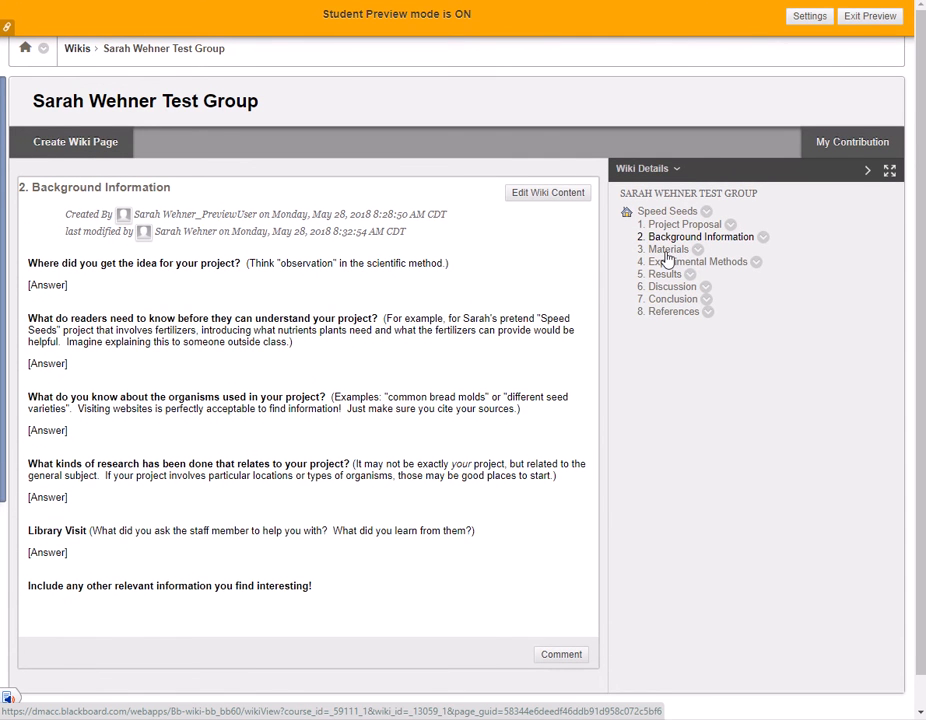
pyautogui.click(667, 252)
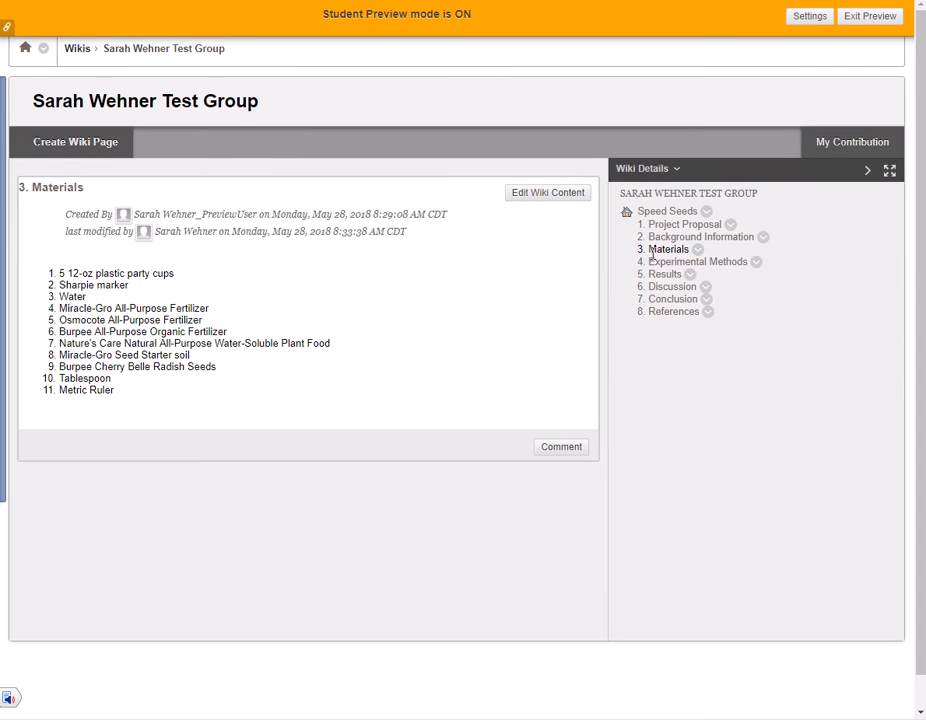
pyautogui.click(675, 265)
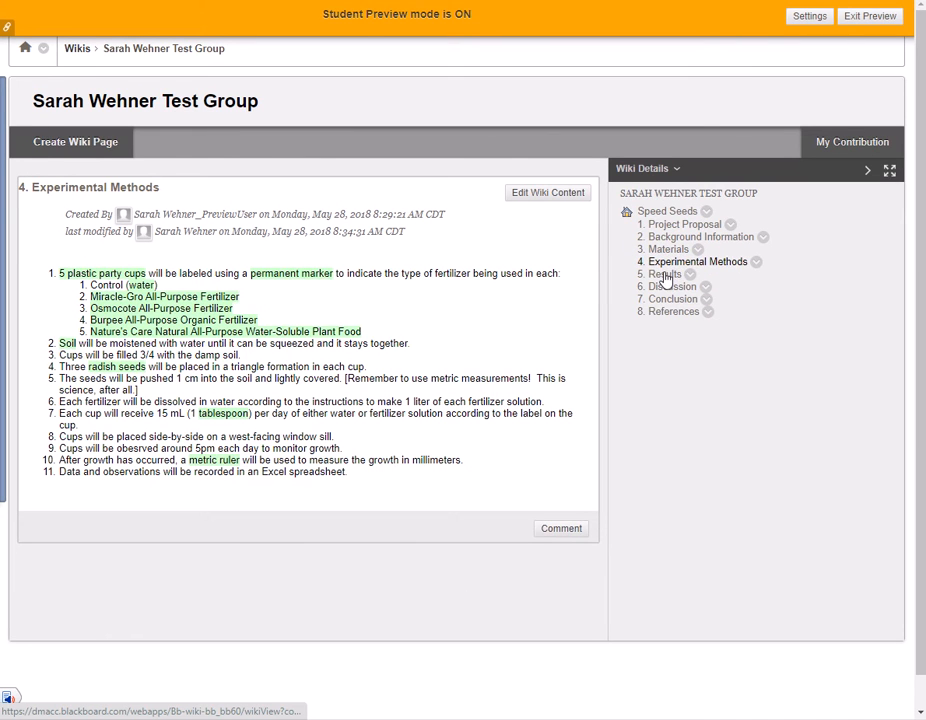
# Open the 5. Results wiki page for editing and place the cursor in its empty content area
pyautogui.click(666, 276)
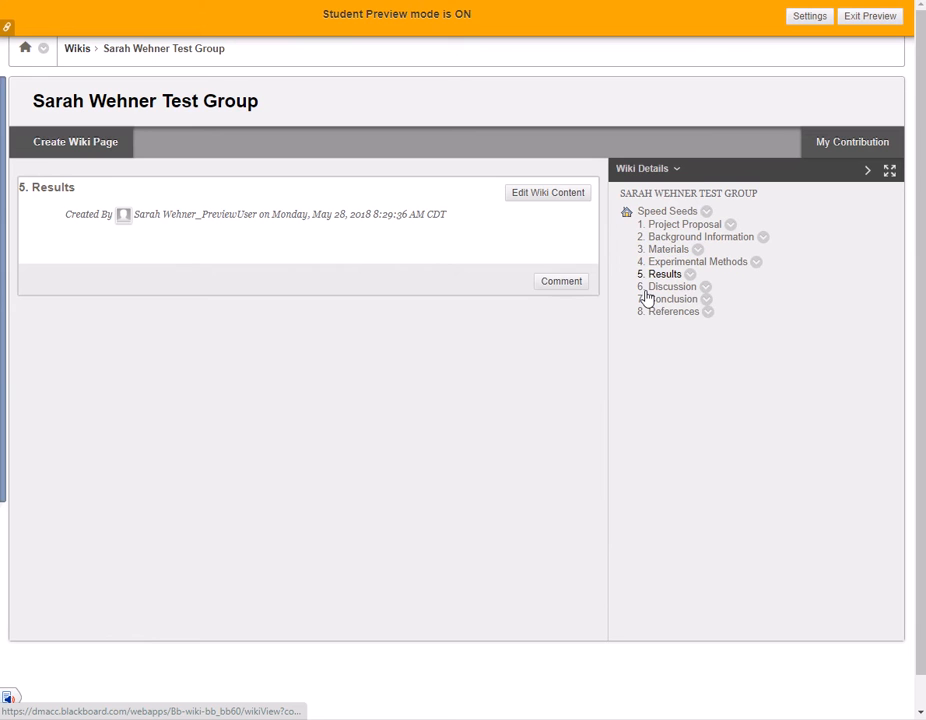
pyautogui.click(538, 196)
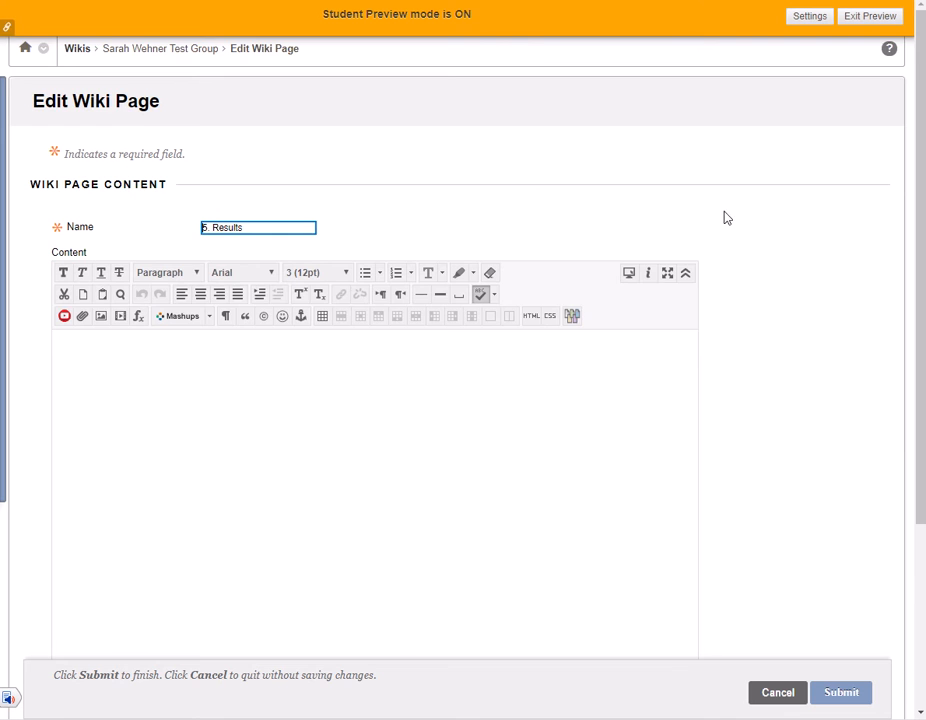
pyautogui.scroll(-1, 781, 229)
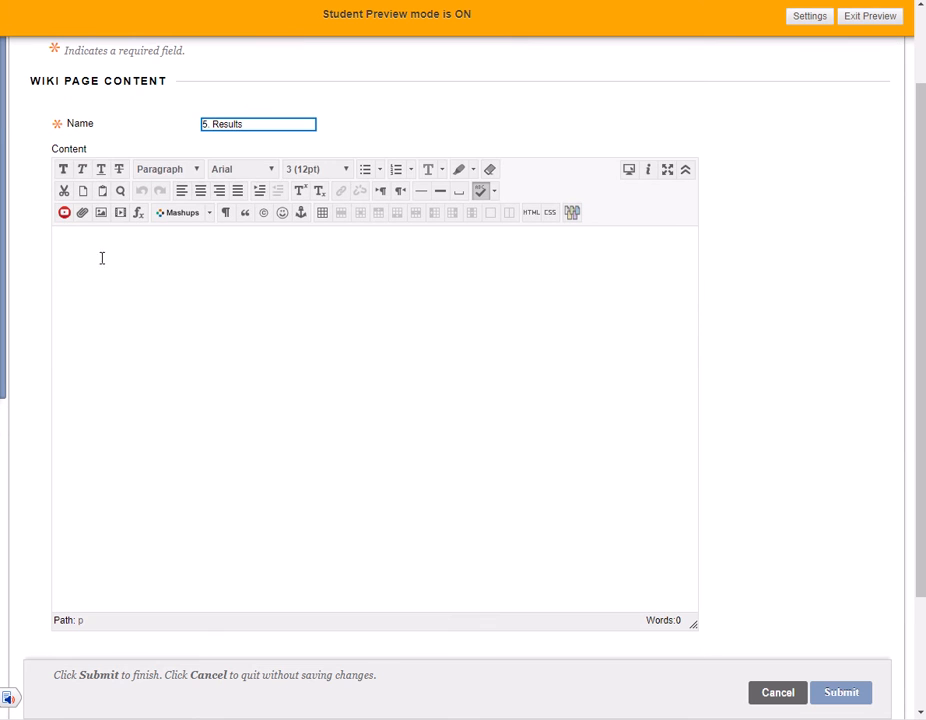
pyautogui.click(74, 260)
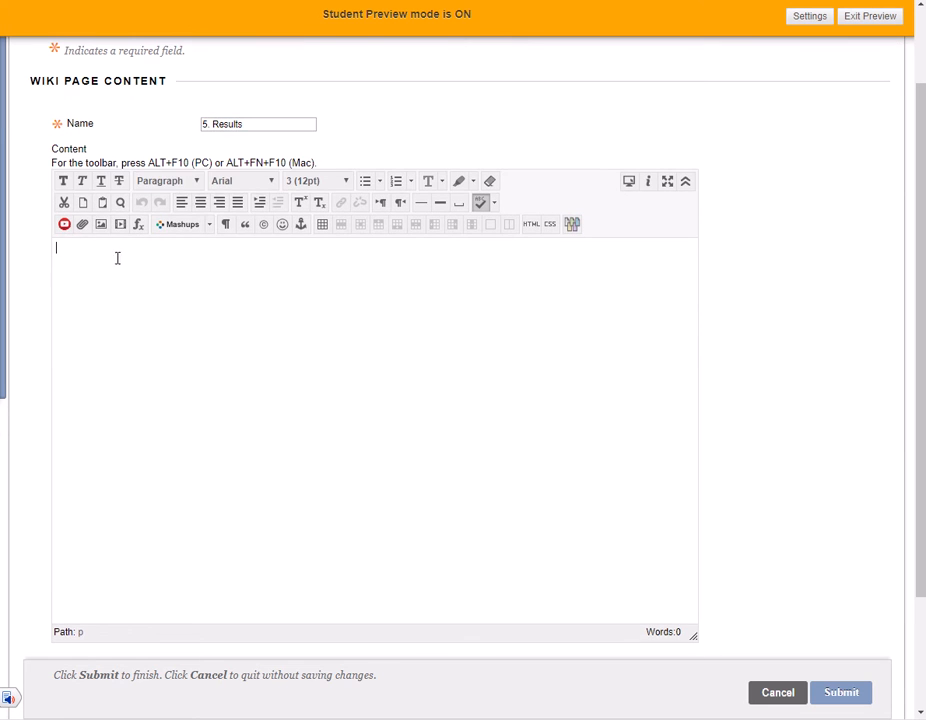
# Insert a table with 5 columns and 5 rows into the Results page content
pyautogui.click(323, 228)
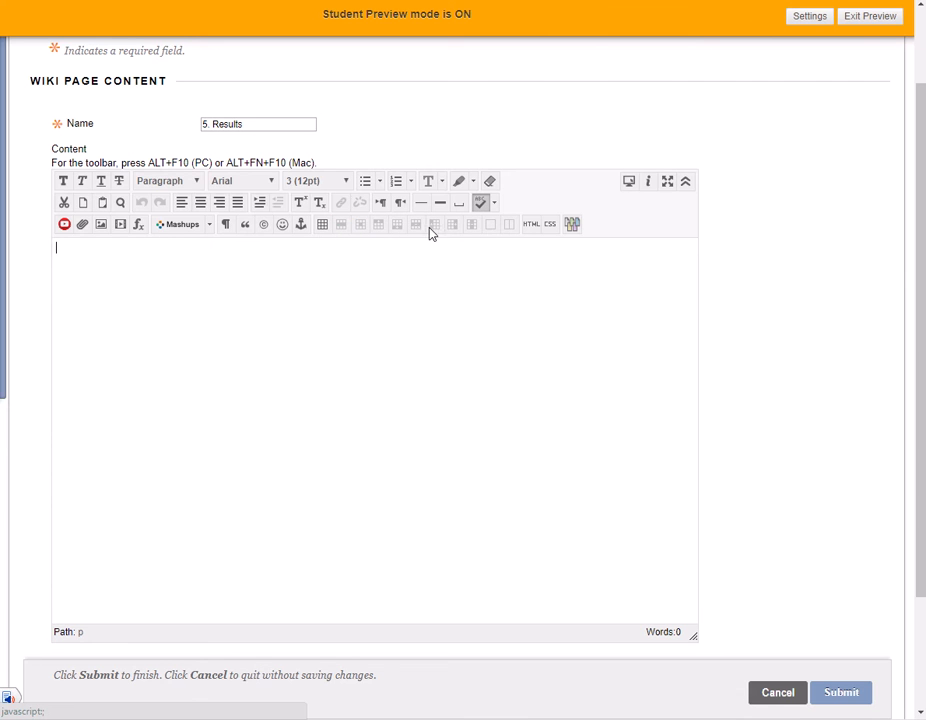
pyautogui.click(323, 228)
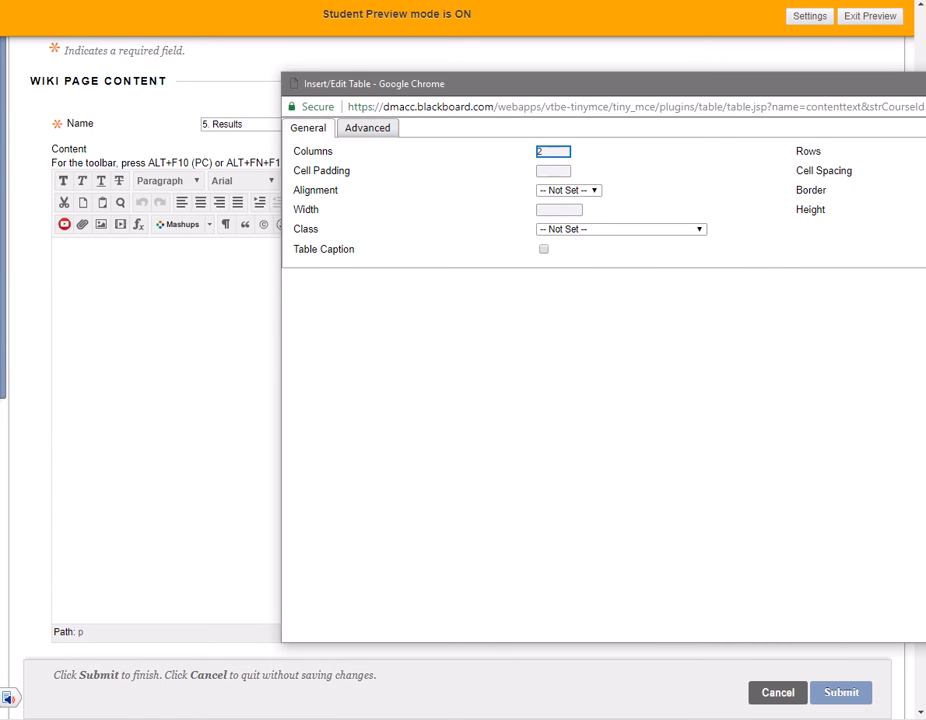
pyautogui.moveTo(925, 195); pyautogui.dragTo(876, 196)
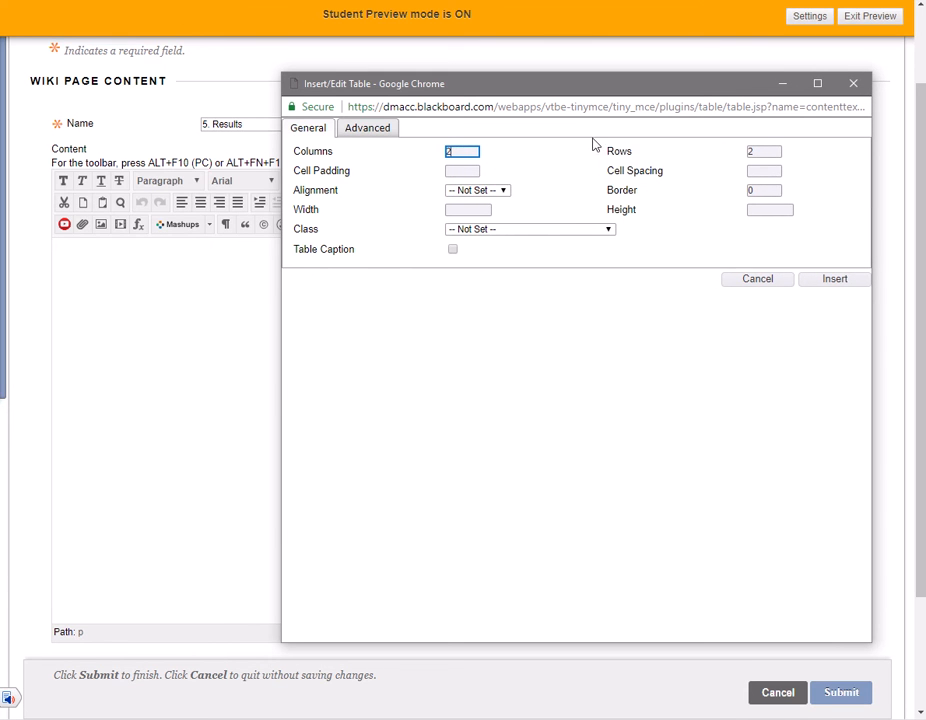
pyautogui.click(466, 149)
pyautogui.write('3')
pyautogui.press('Tab')
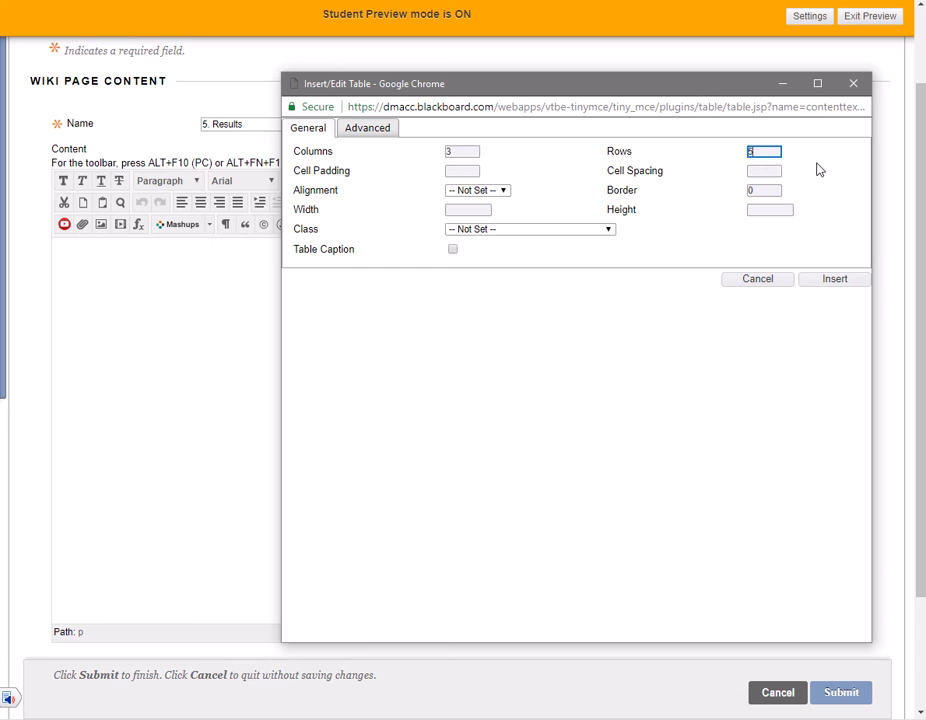
pyautogui.write('5')
pyautogui.doubleClick(470, 151)
pyautogui.moveTo(568, 83); pyautogui.dragTo(443, 72)
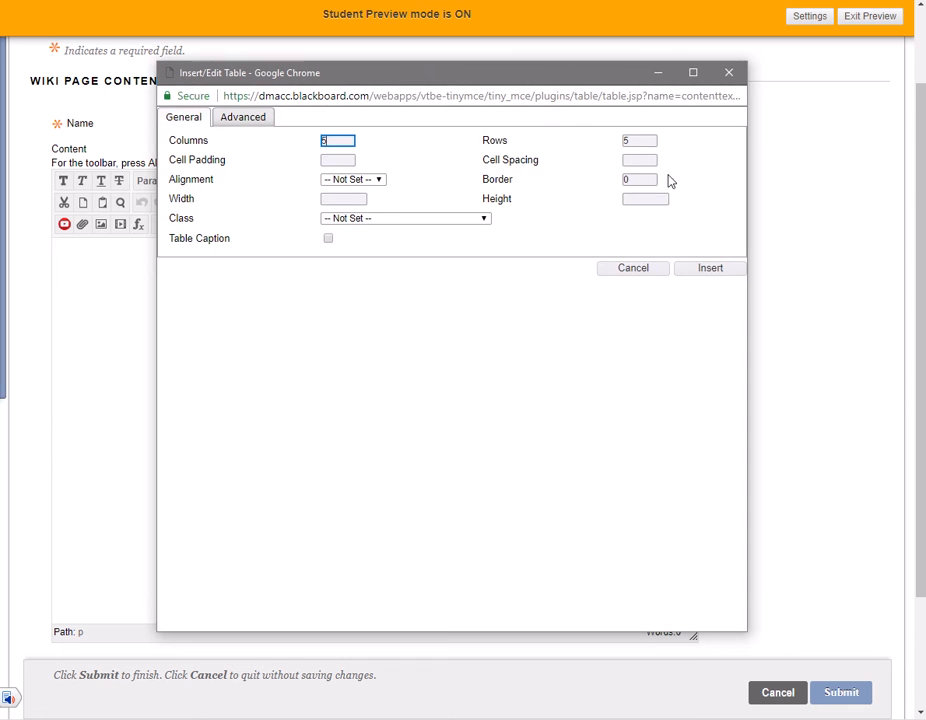
pyautogui.click(710, 269)
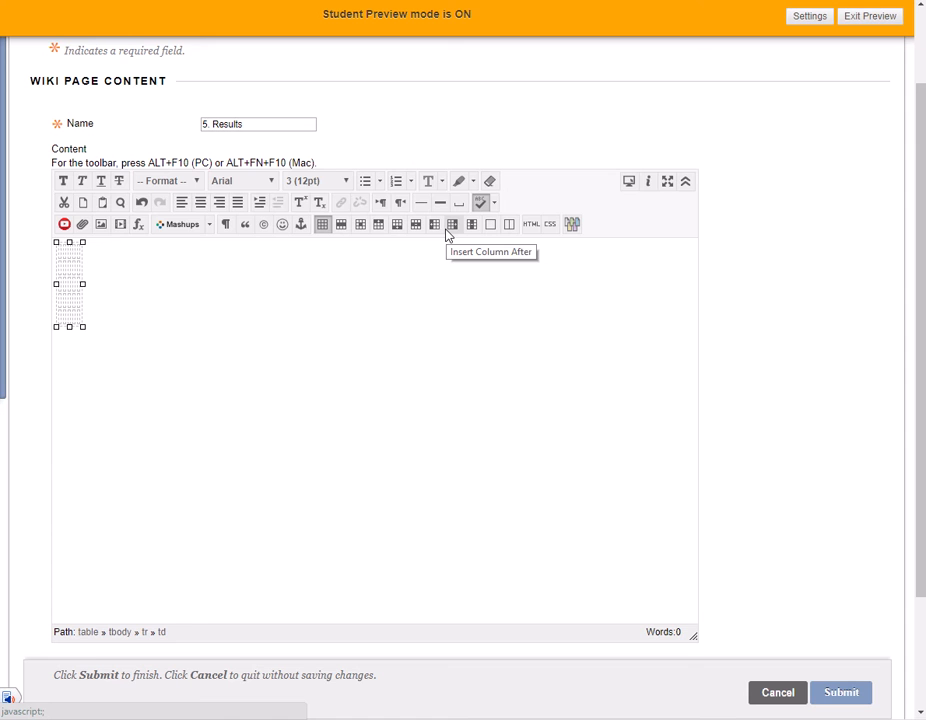
# Label the first four cells of the table's first column Fertilizer 1, Fertilizer 2, Fertilizer 3 and Fertilizer 4
pyautogui.write('Fertilizer 1 ')
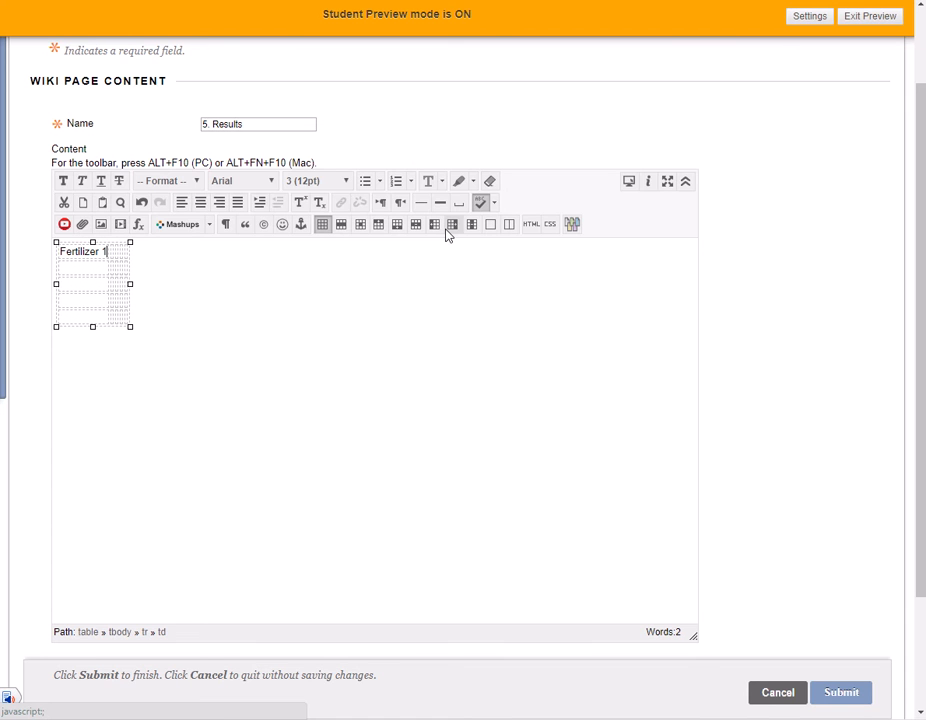
pyautogui.write('Fertilizer 2 ')
pyautogui.write('Fertilizer 3')
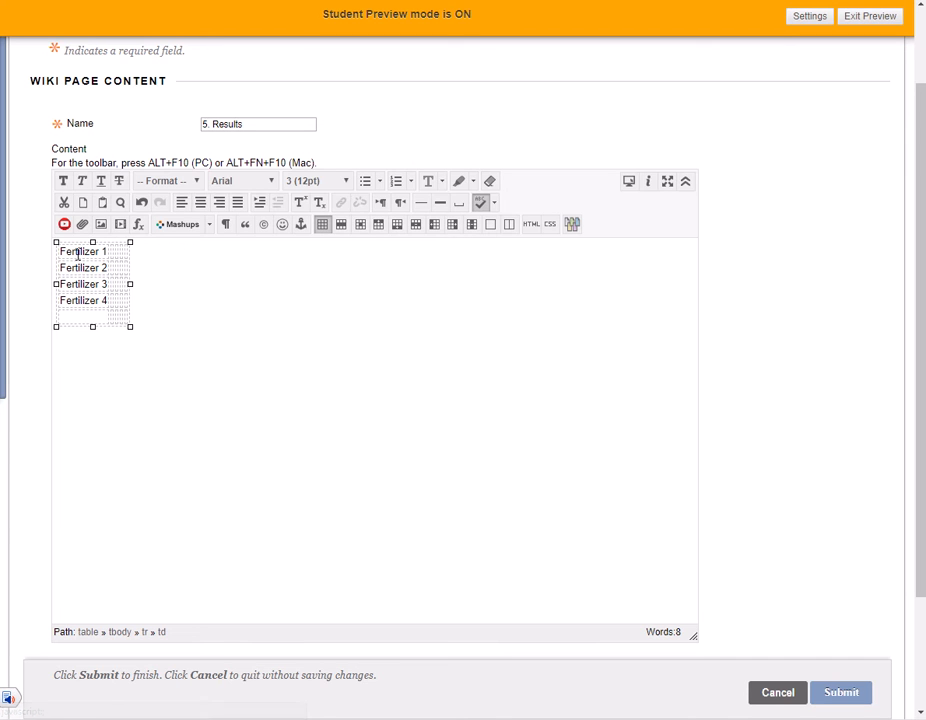
# Insert a row above Fertilizer 1 and label it Water (control)
pyautogui.click(380, 224)
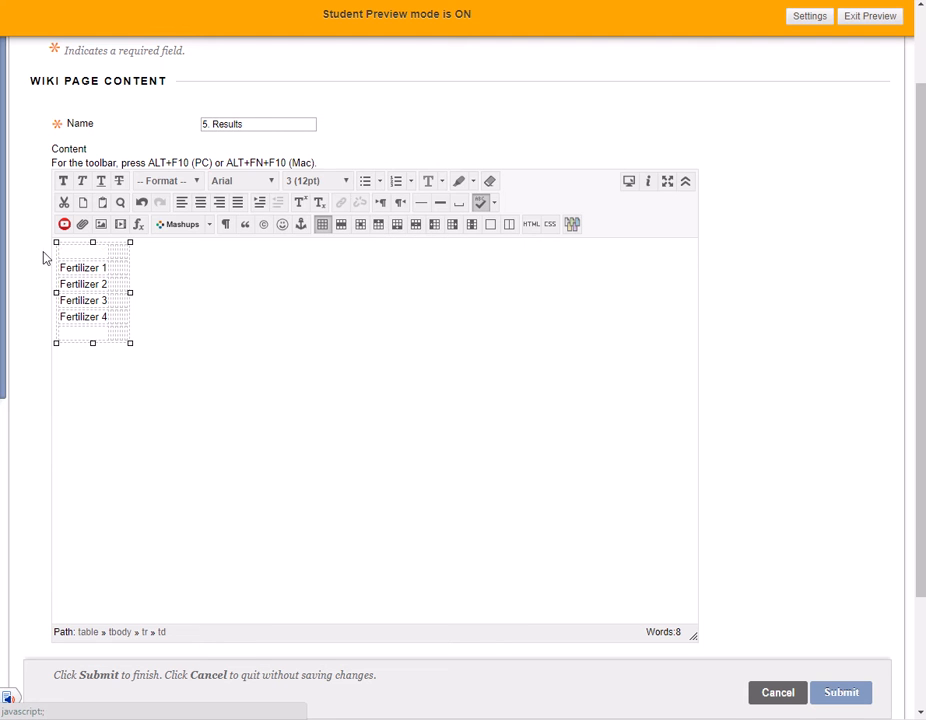
pyautogui.write('Water')
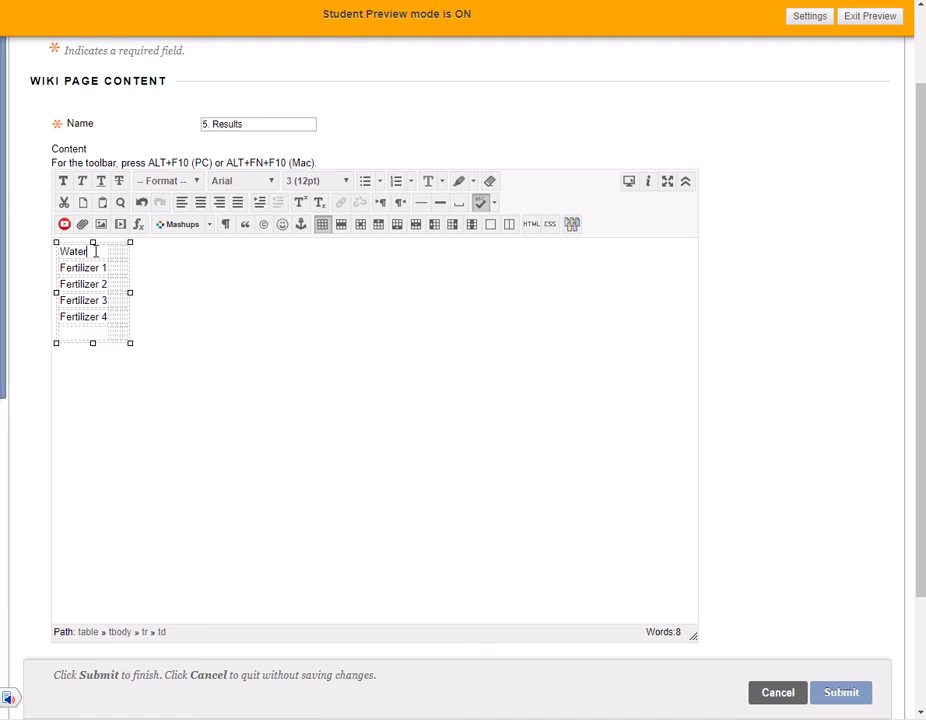
pyautogui.write(' (control)')
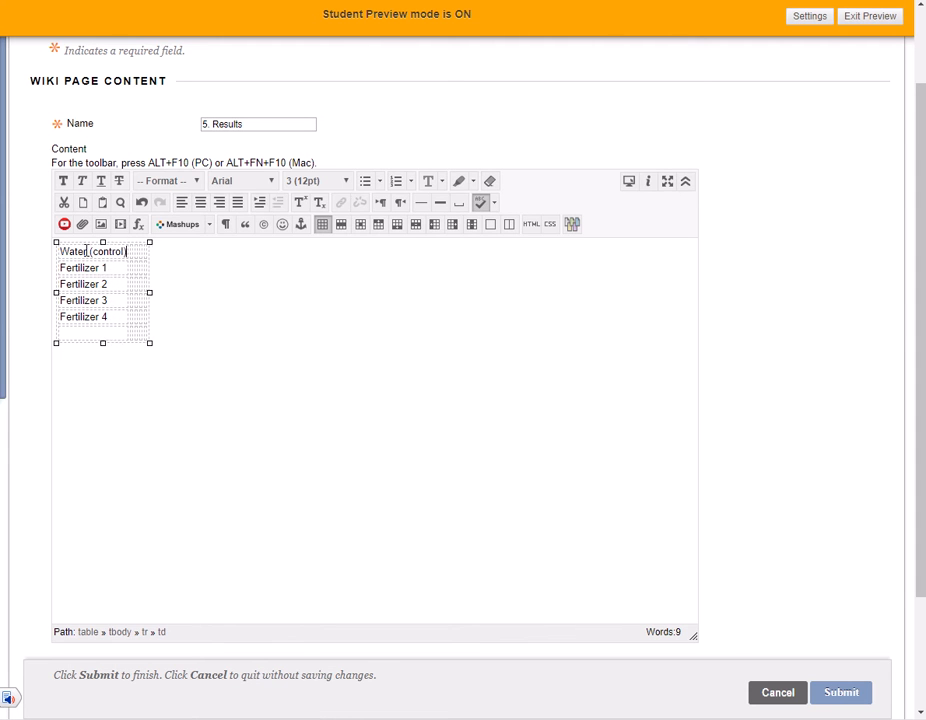
# Delete the empty table row below Fertilizer 4
pyautogui.moveTo(111, 266); pyautogui.dragTo(103, 351)
pyautogui.click(91, 334)
pyautogui.click(419, 228)
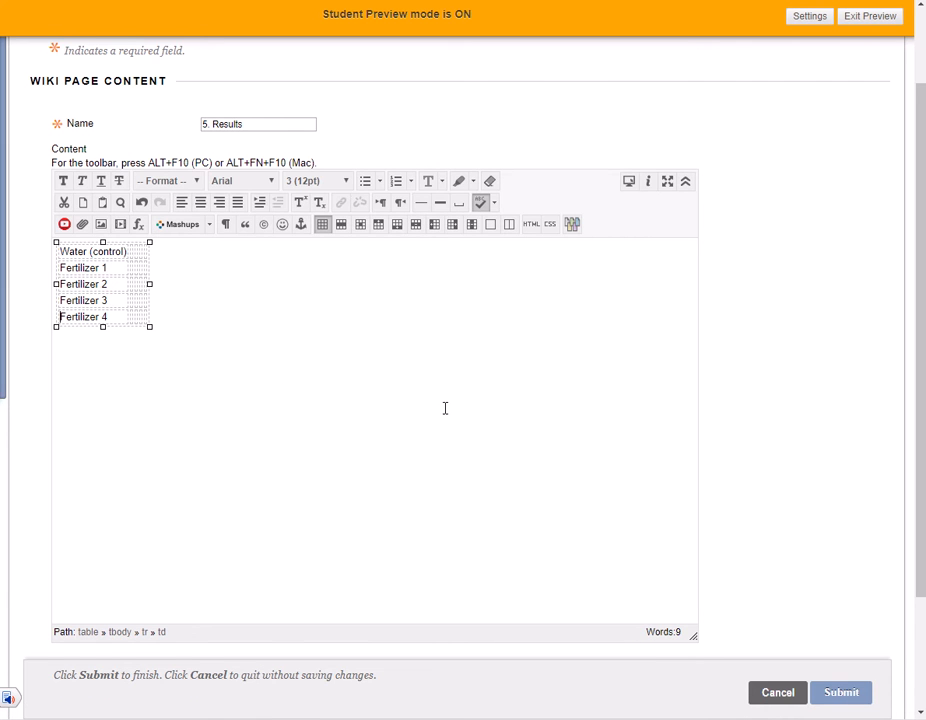
# Insert a header row above Water (control) and enter Day 5, Day 10, Day 15 and Day 20 from the second column onward
pyautogui.press('Down')
pyautogui.click(381, 227)
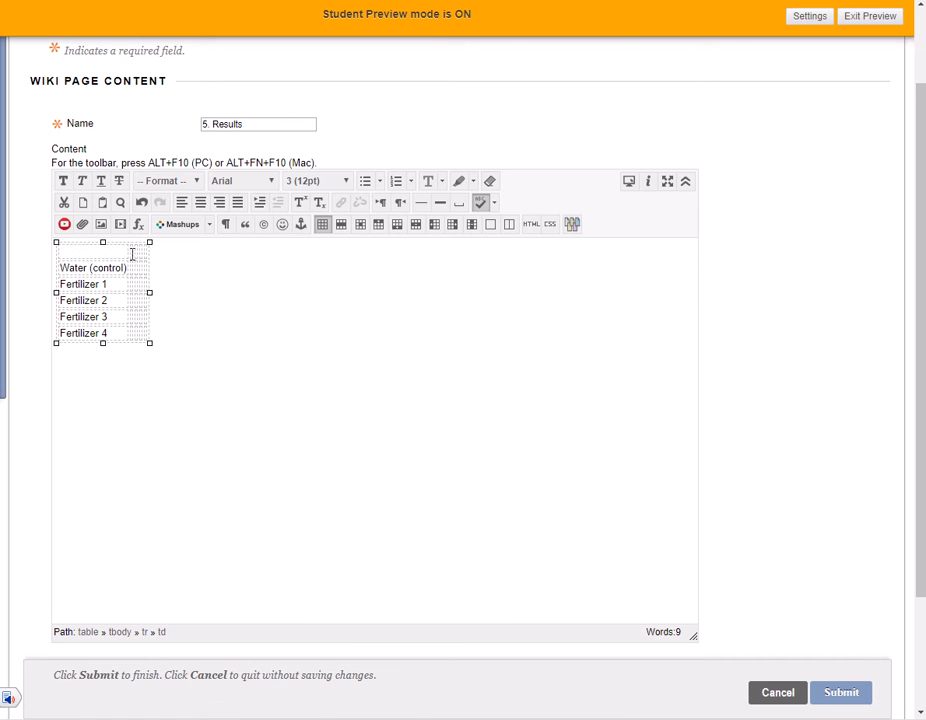
pyautogui.write('Day ')
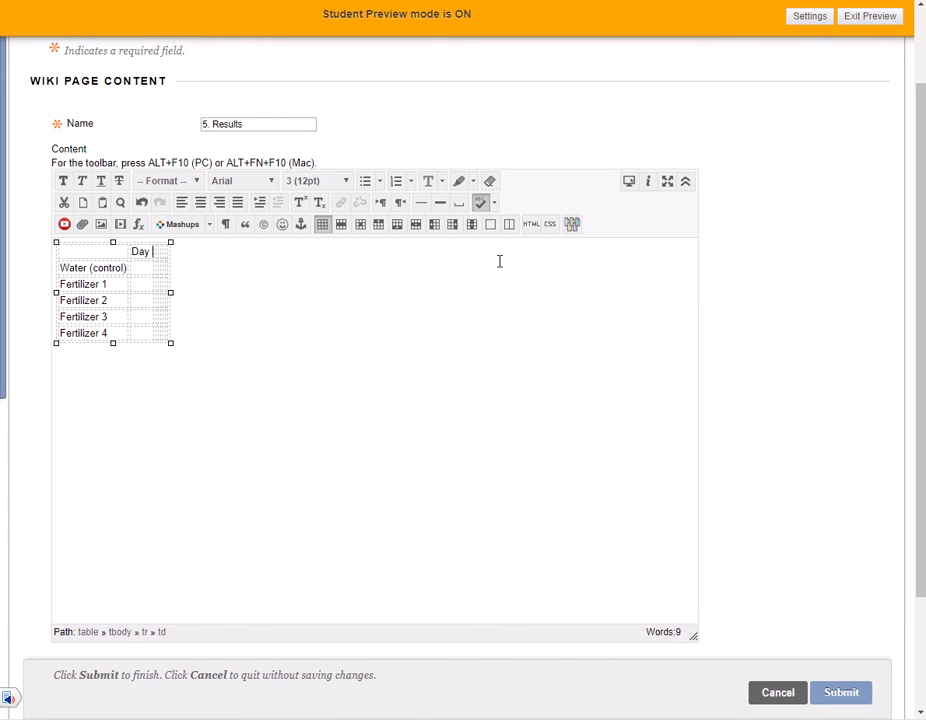
pyautogui.write('5')
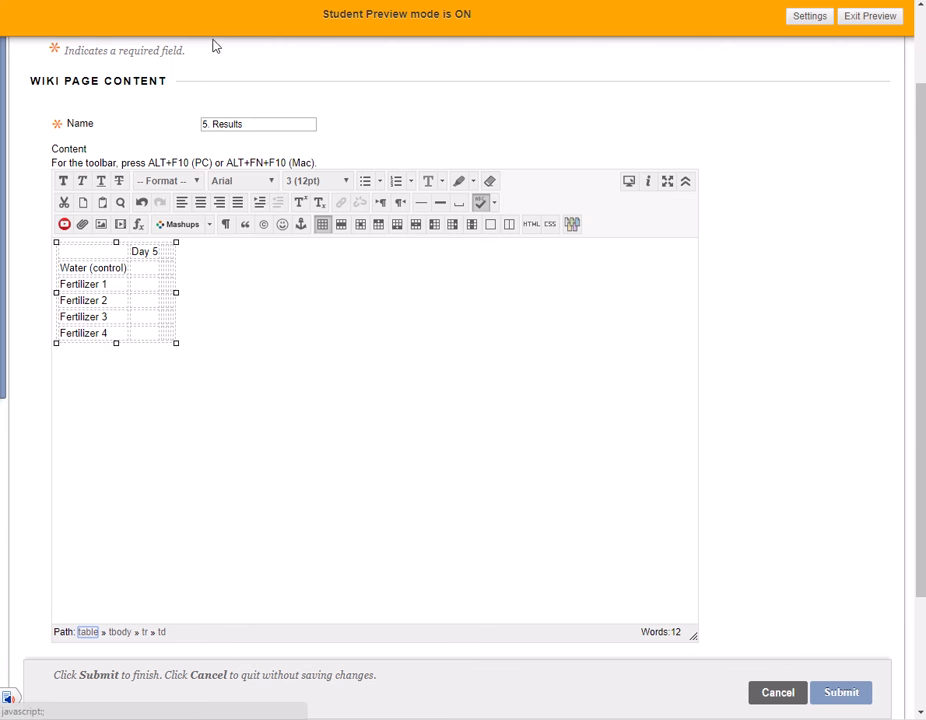
pyautogui.click(158, 252)
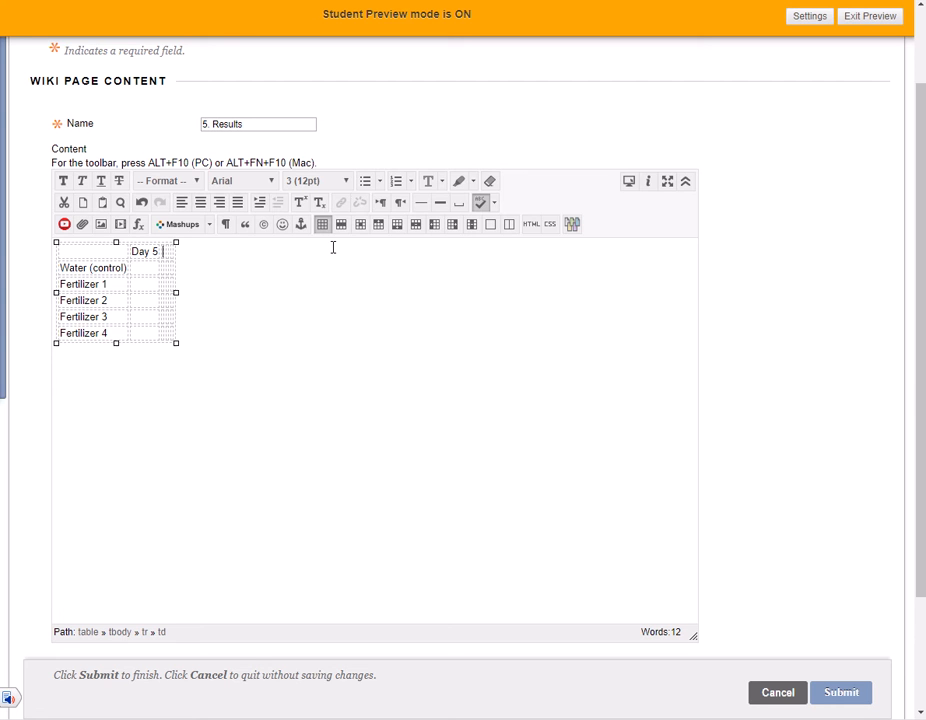
pyautogui.write('Day ')
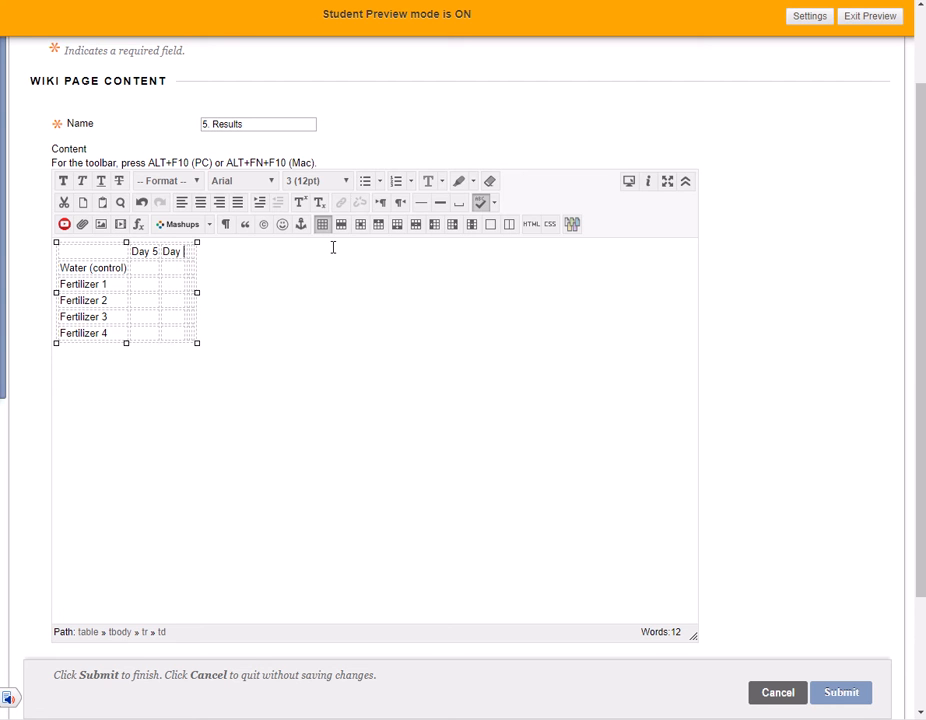
pyautogui.write('10 ')
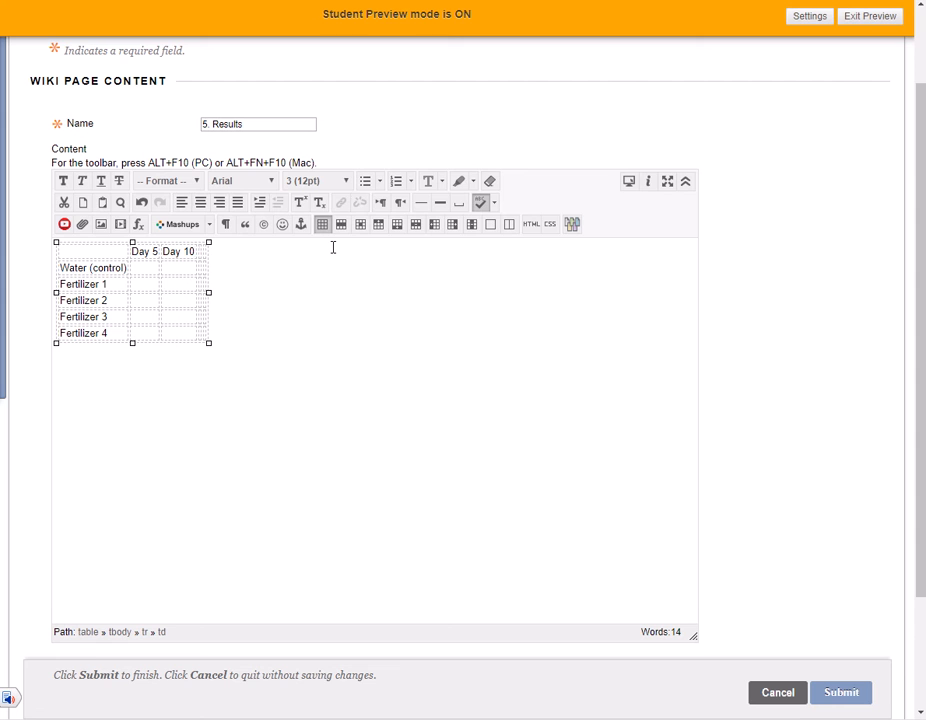
pyautogui.write('Day 15 ')
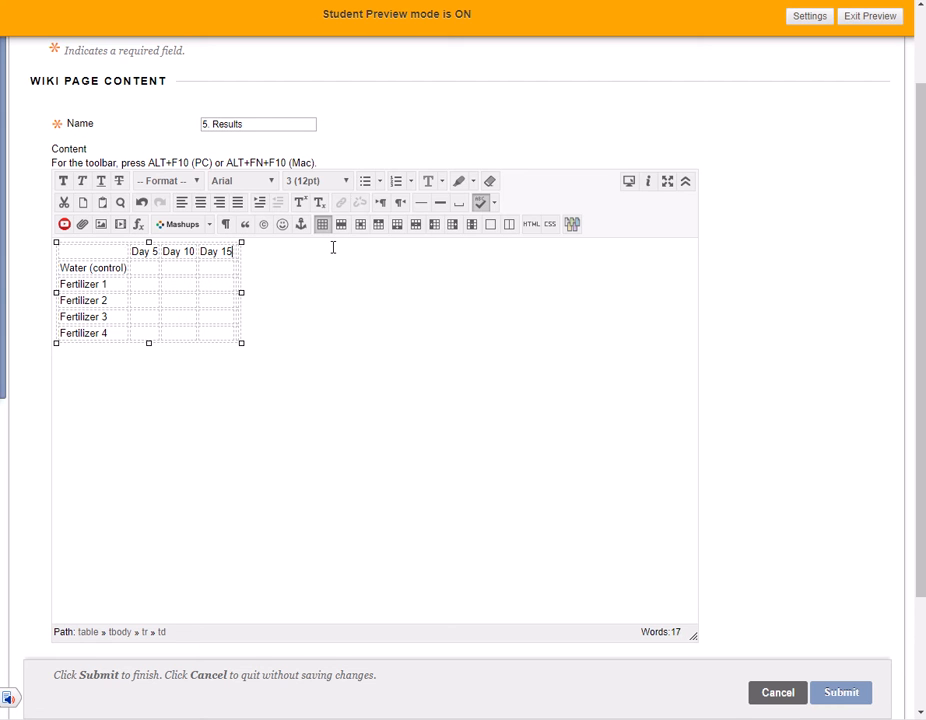
pyautogui.write('Day 20')
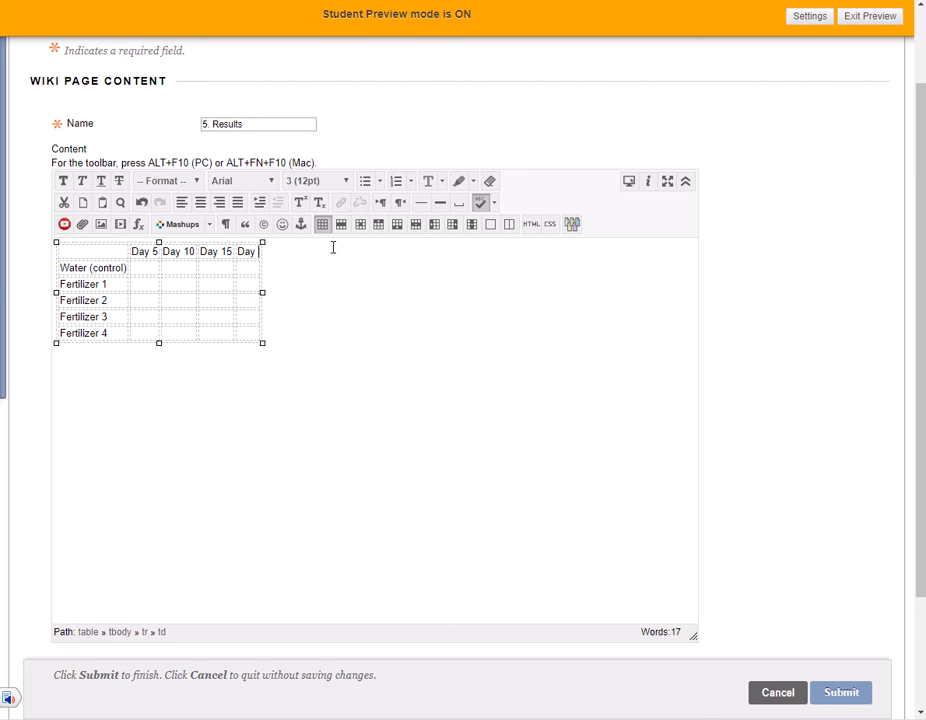
# Add a column after Day 20 with the heading Day 25, and place the cursor below the table
pyautogui.click(458, 234)
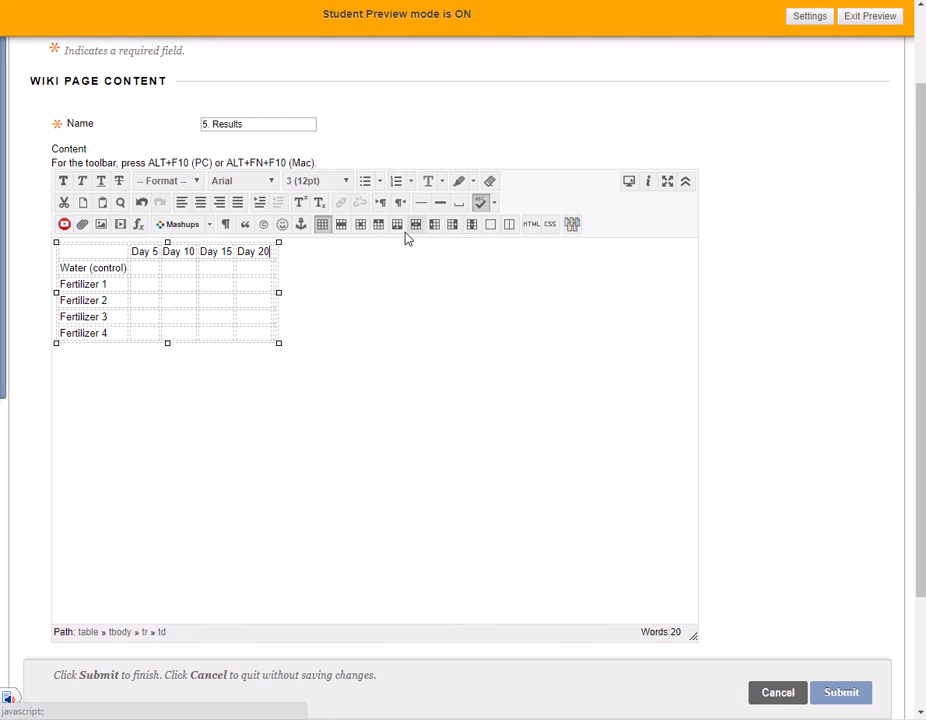
pyautogui.write('Day 25')
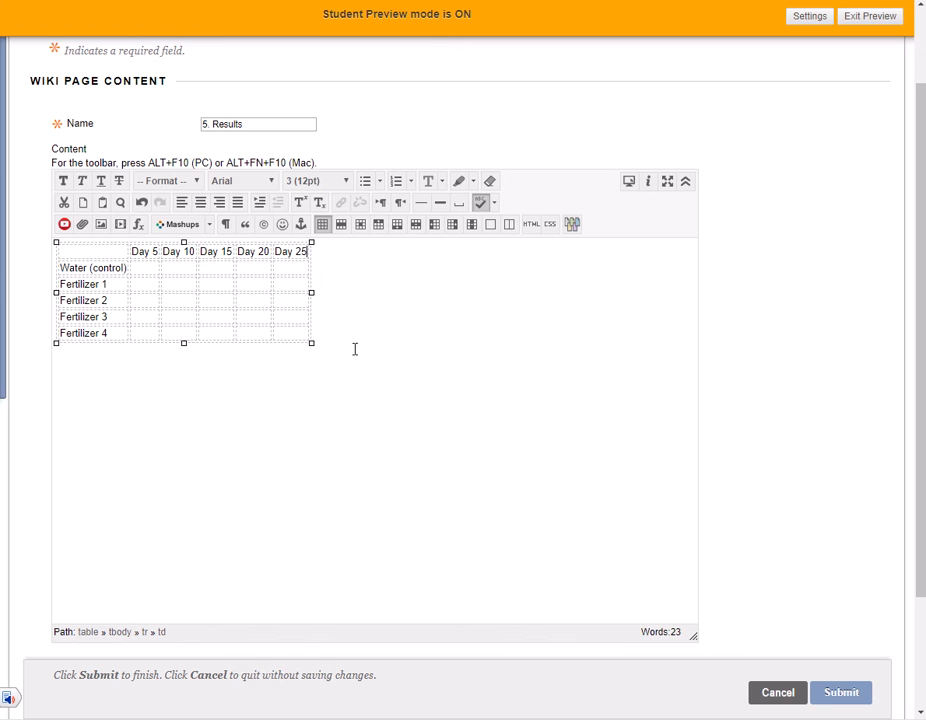
pyautogui.click(469, 294)
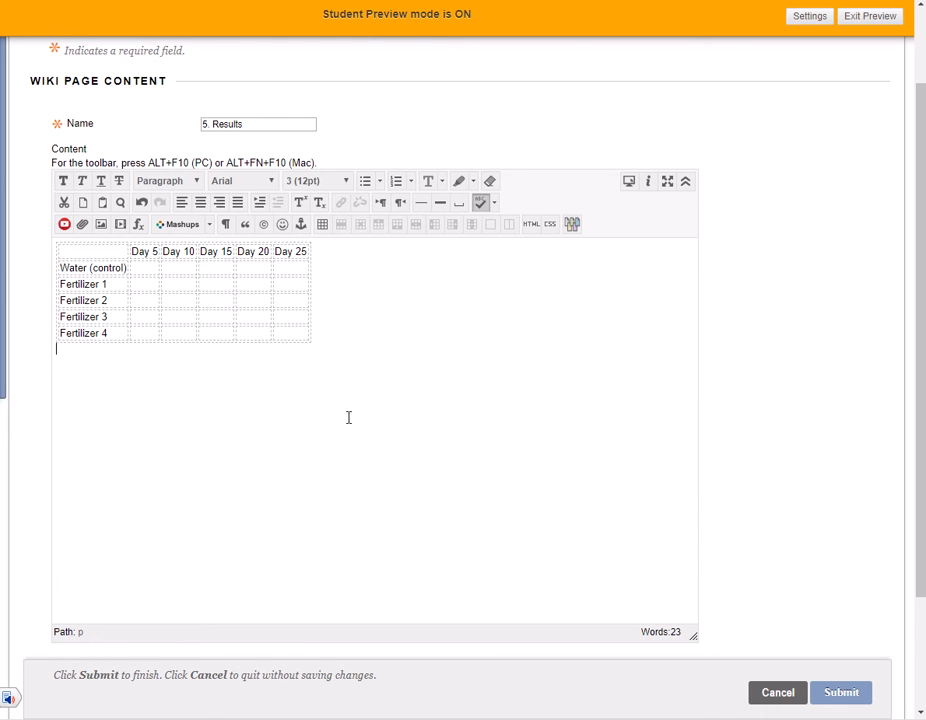
# Save the Results wiki page and reopen it for editing
pyautogui.click(839, 693)
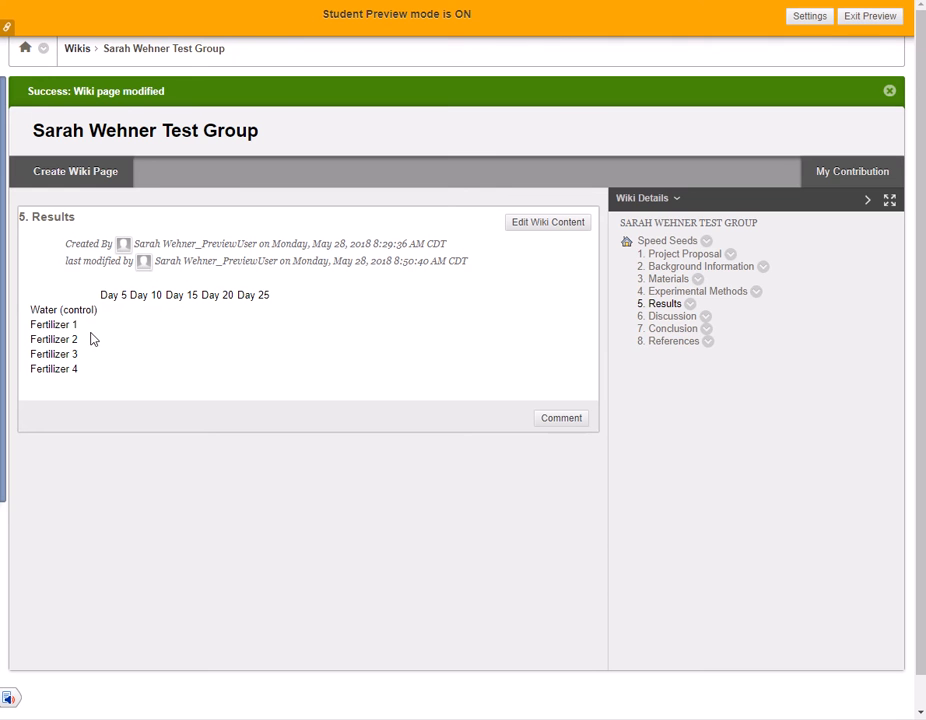
pyautogui.click(545, 224)
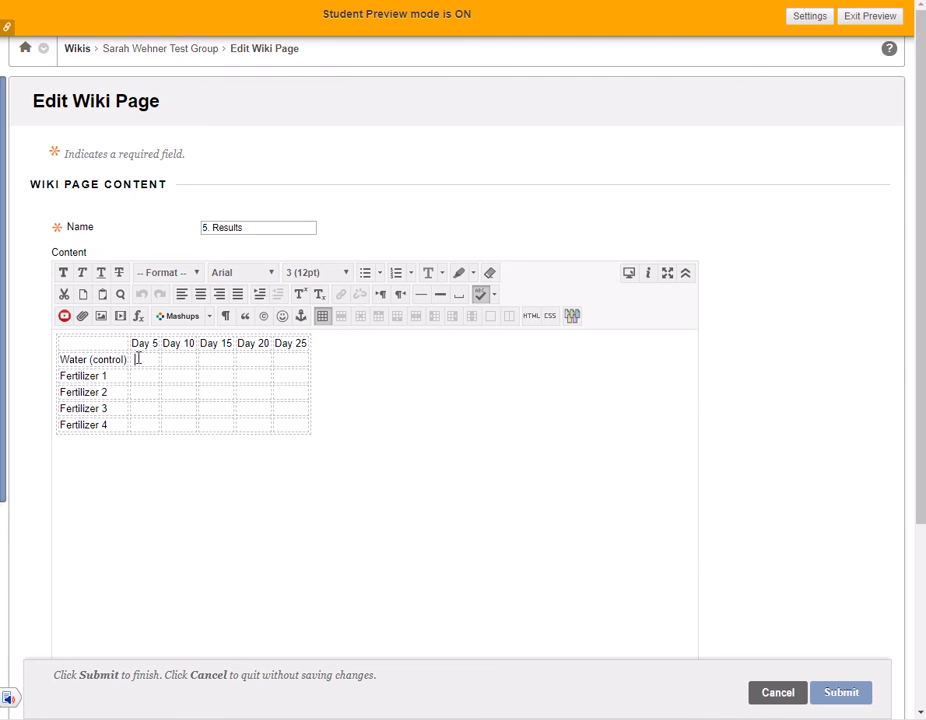
# Fill the Water (control) row with NG, 1 cm, 3 cm, 6 cm and 14 cm for Day 5 through Day 25
pyautogui.click(138, 358)
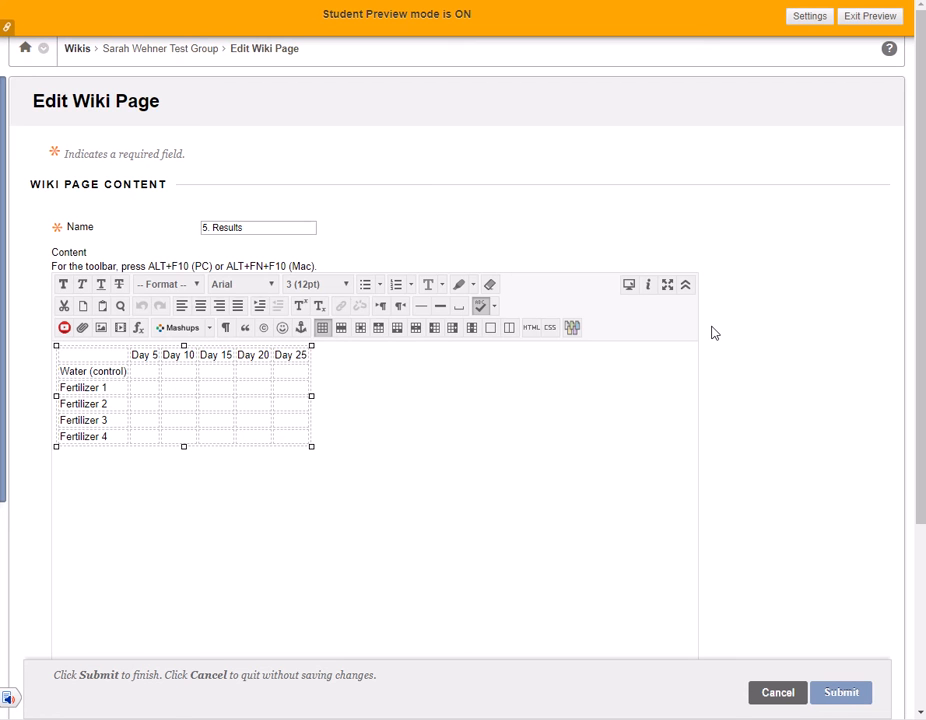
pyautogui.write('NG')
pyautogui.scroll(-3, 713, 333)
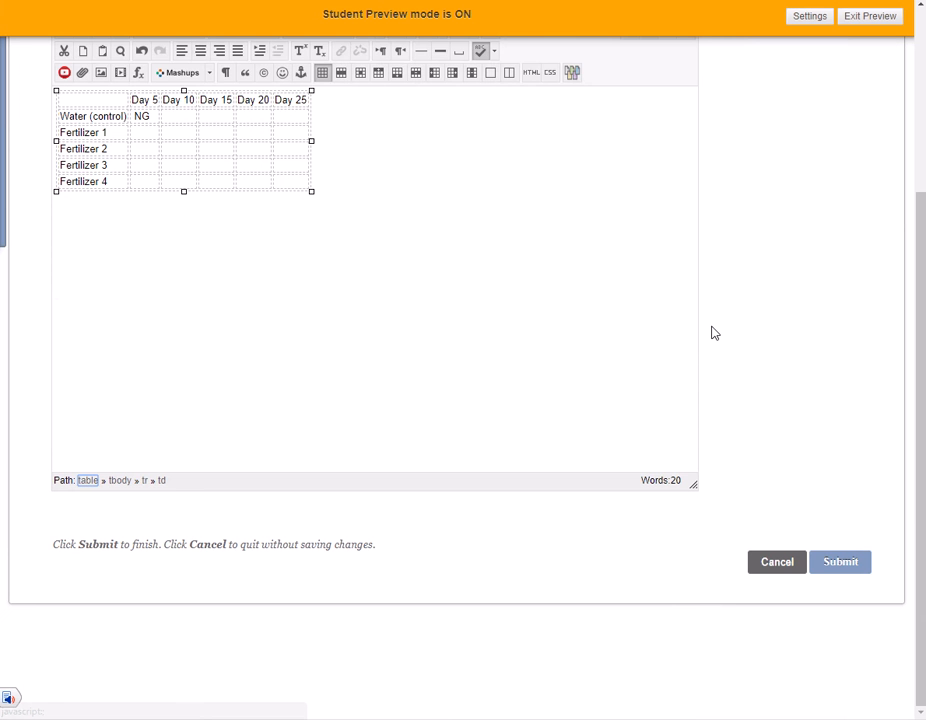
pyautogui.scroll(3, 773, 399)
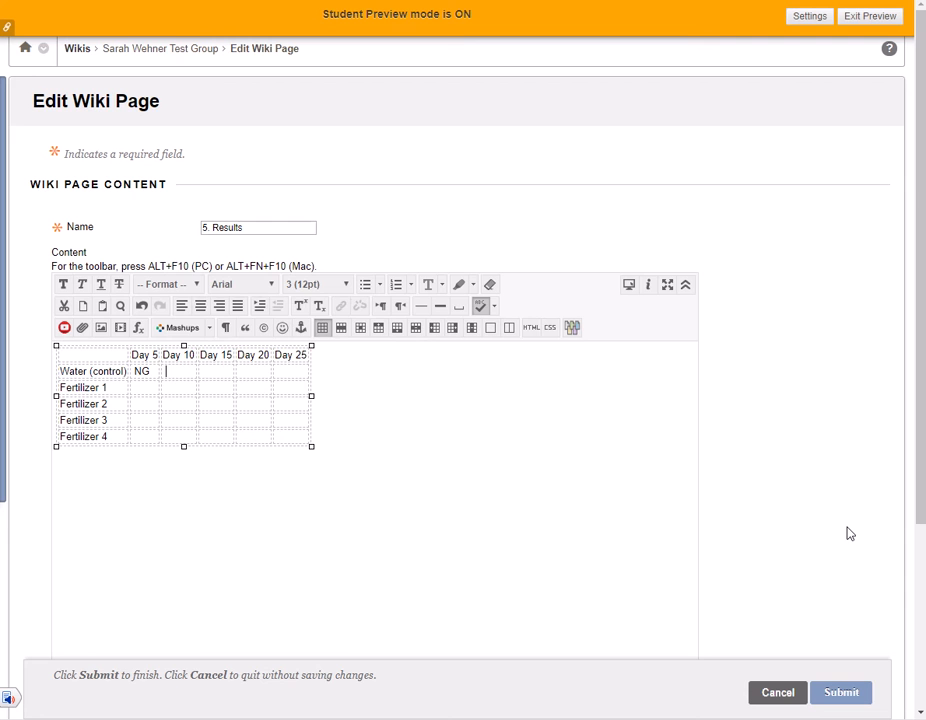
pyautogui.write('m 3 cm 6 cm 14 cm')
# Try to copy the Water (control) values into the Fertilizer 1 row
pyautogui.moveTo(138, 373); pyautogui.dragTo(304, 382)
pyautogui.hotkey('ctrl', 'c')
pyautogui.click(138, 387)
pyautogui.hotkey('ctrl', 'v')
pyautogui.hotkey('ctrl', 'z')
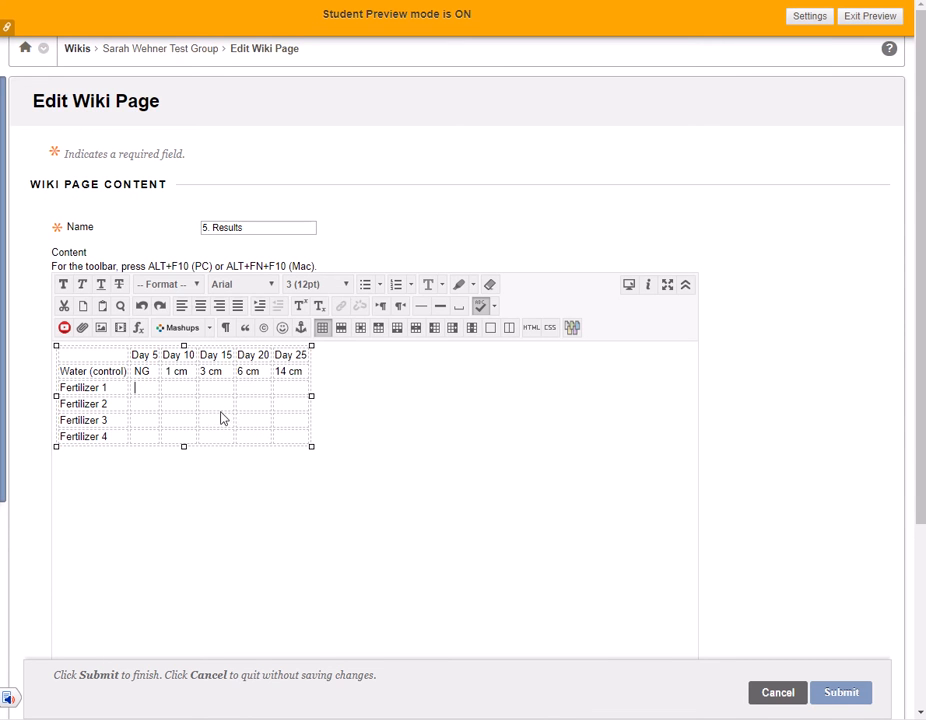
# Enter NG as the Day 5 value for Fertilizer 1 through Fertilizer 4
pyautogui.write('NG')
pyautogui.write('NG')
pyautogui.write('NG')
pyautogui.write('Ng')
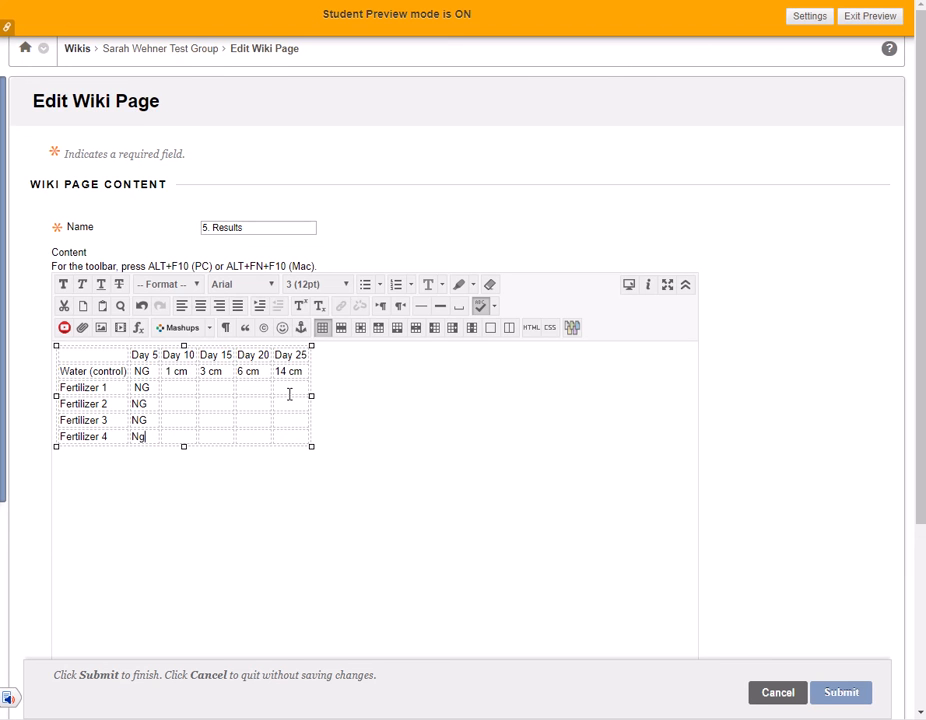
pyautogui.write('G')
pyautogui.press('BackSpace')
# Enter 1 for Day 10, 3 for Day 15 and 6 for Day 20 in all four fertilizer rows
pyautogui.press('Right')
pyautogui.press('Right')
pyautogui.write('1')
pyautogui.press('Down')
pyautogui.write('1')
pyautogui.press('Down')
pyautogui.write('1 3')
pyautogui.press('Down')
pyautogui.write('3')
pyautogui.press('Down')
pyautogui.write('3')
pyautogui.press('Down')
pyautogui.write('3 6')
pyautogui.press('Down')
pyautogui.write('6')
pyautogui.press('Down')
pyautogui.write('6')
pyautogui.press('Down')
pyautogui.write('6 ')
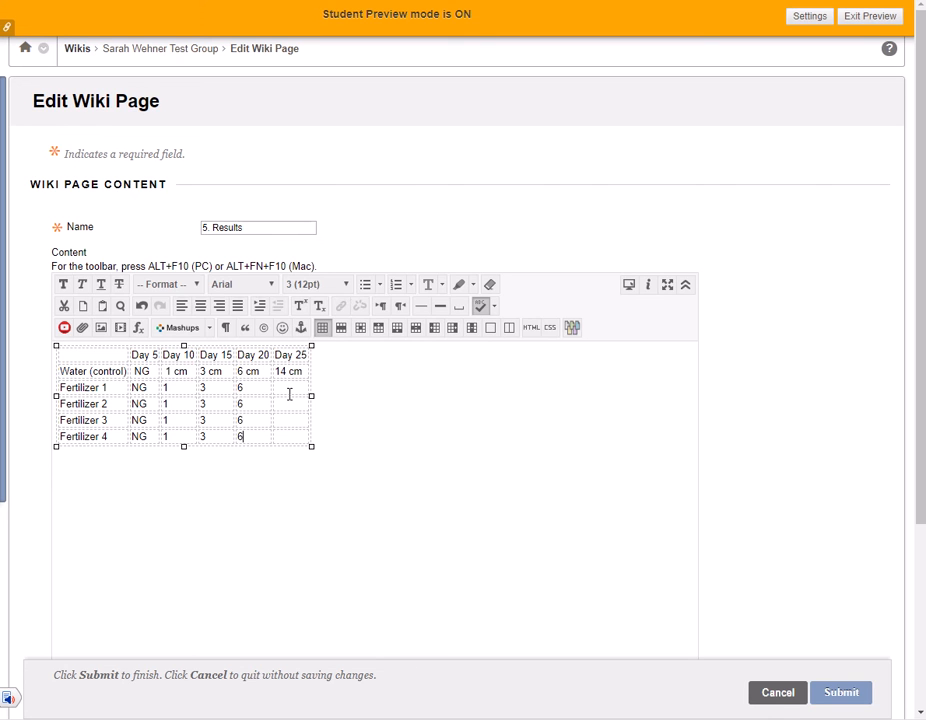
# Enter 14 as the Day 25 value for Fertilizer 1 through Fertilizer 4
pyautogui.write('14')
pyautogui.press('Down')
pyautogui.write('14')
pyautogui.press('Down')
pyautogui.write('14')
pyautogui.press('Down')
pyautogui.write('14')
# Remove the leading space before 1 cm in the Water (control) row, and save and reopen the page for editing
pyautogui.click(166, 371)
pyautogui.click(843, 701)
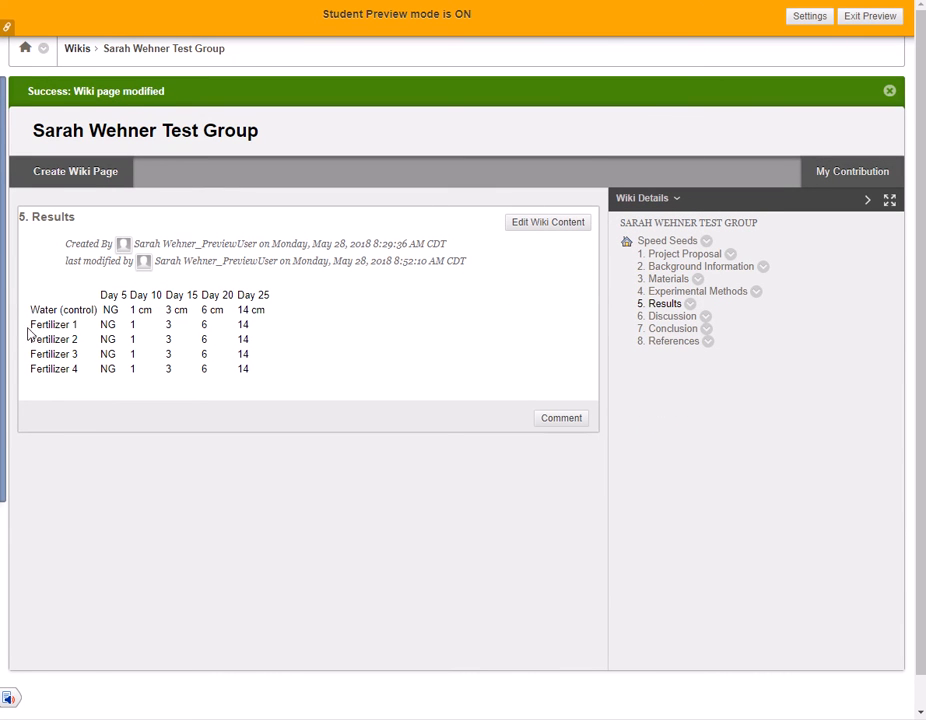
pyautogui.moveTo(33, 341); pyautogui.dragTo(268, 343)
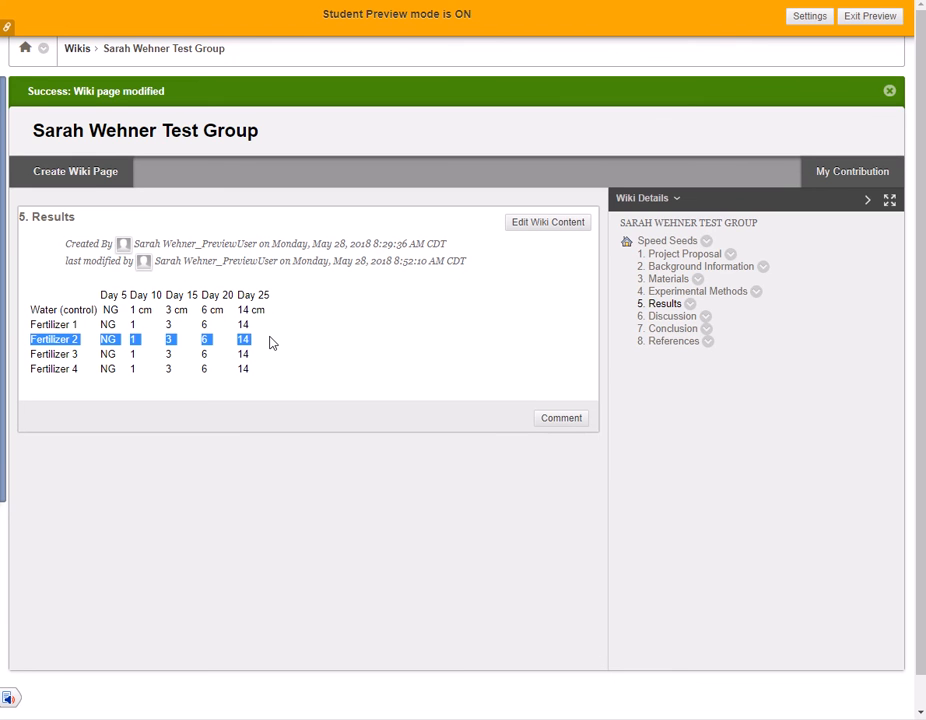
pyautogui.click(577, 224)
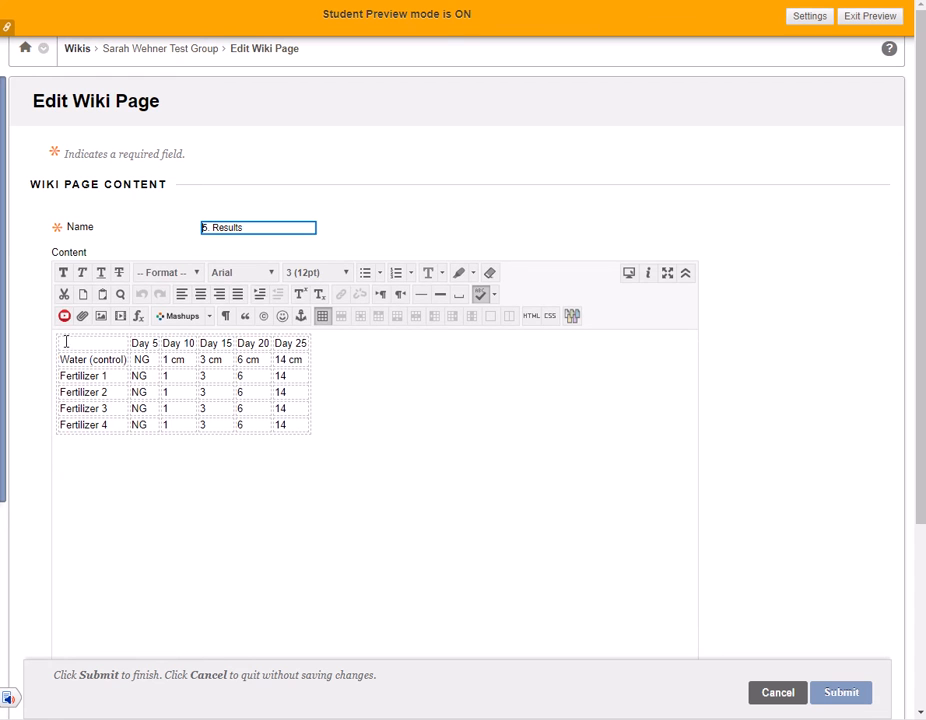
# Try to add lines to the whole table with a thin horizontal line
pyautogui.click(74, 340)
pyautogui.hotkey('ctrl', 'a')
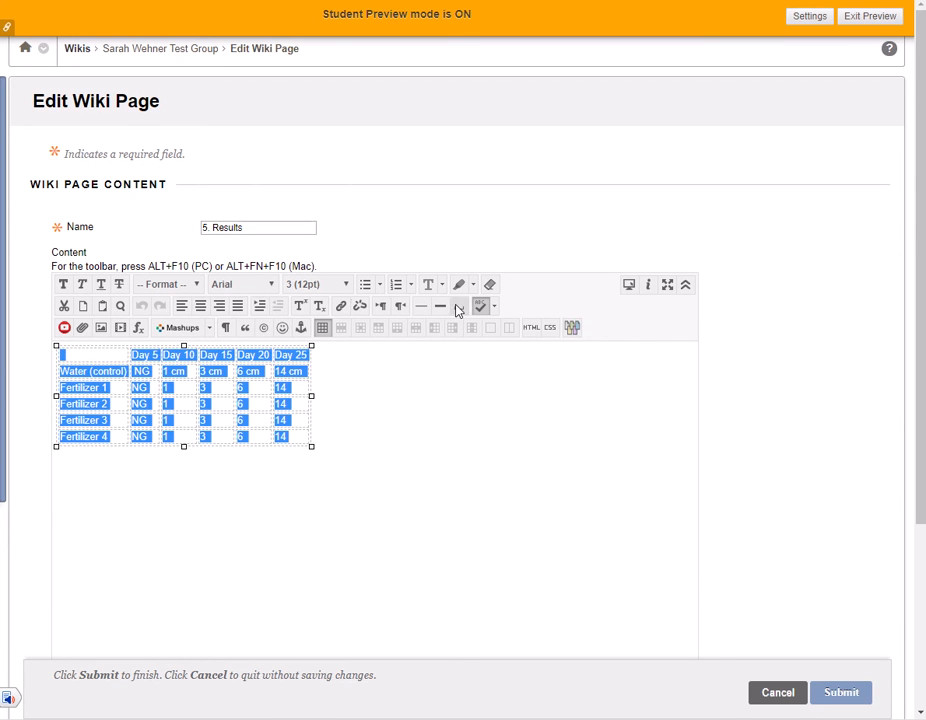
pyautogui.click(425, 307)
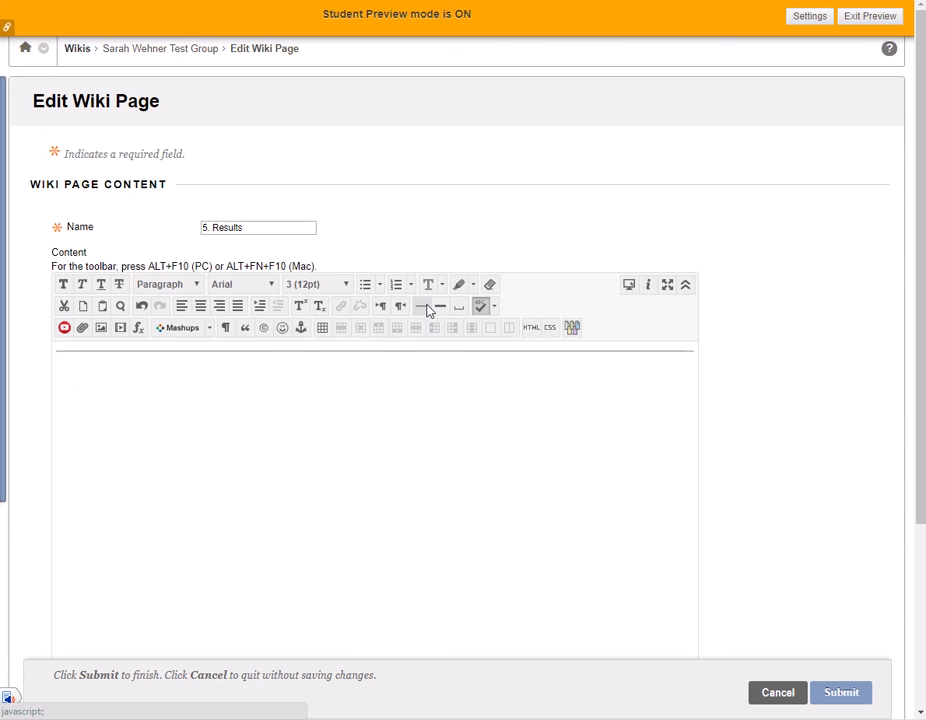
pyautogui.hotkey('ctrl', 'z')
pyautogui.click(491, 392)
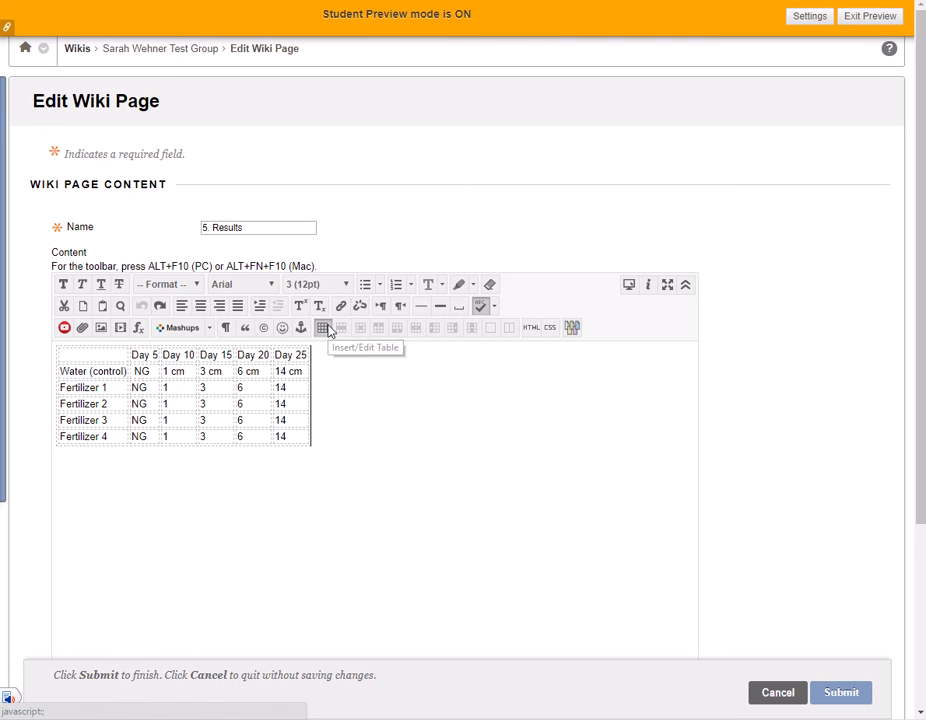
# Give the whole table a visible border through its table properties, and save the page
pyautogui.hotkey('ctrl', 'a')
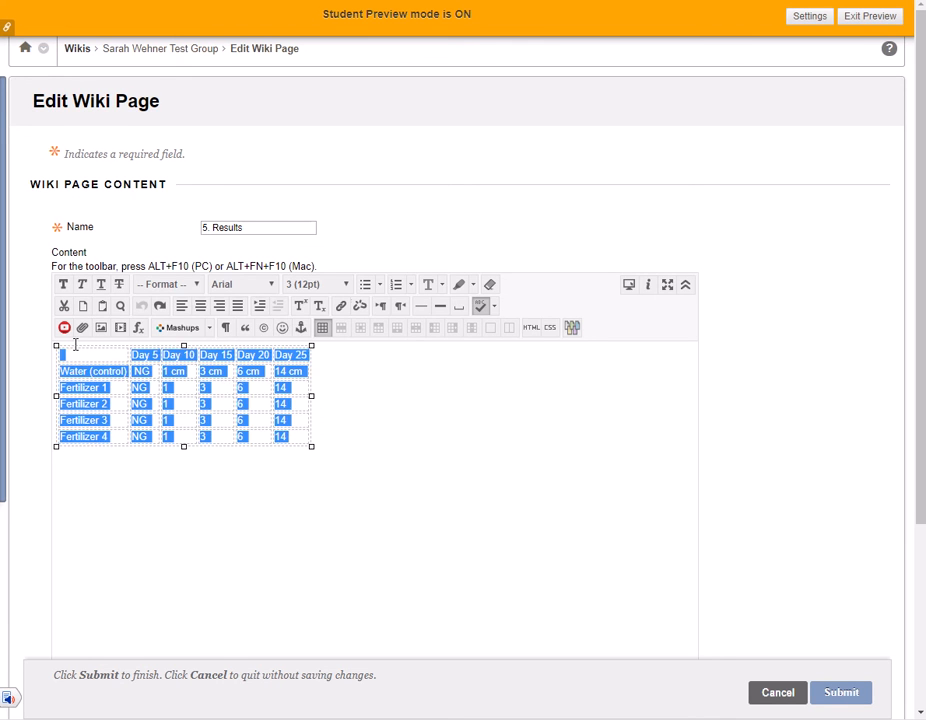
pyautogui.rightClick(72, 352)
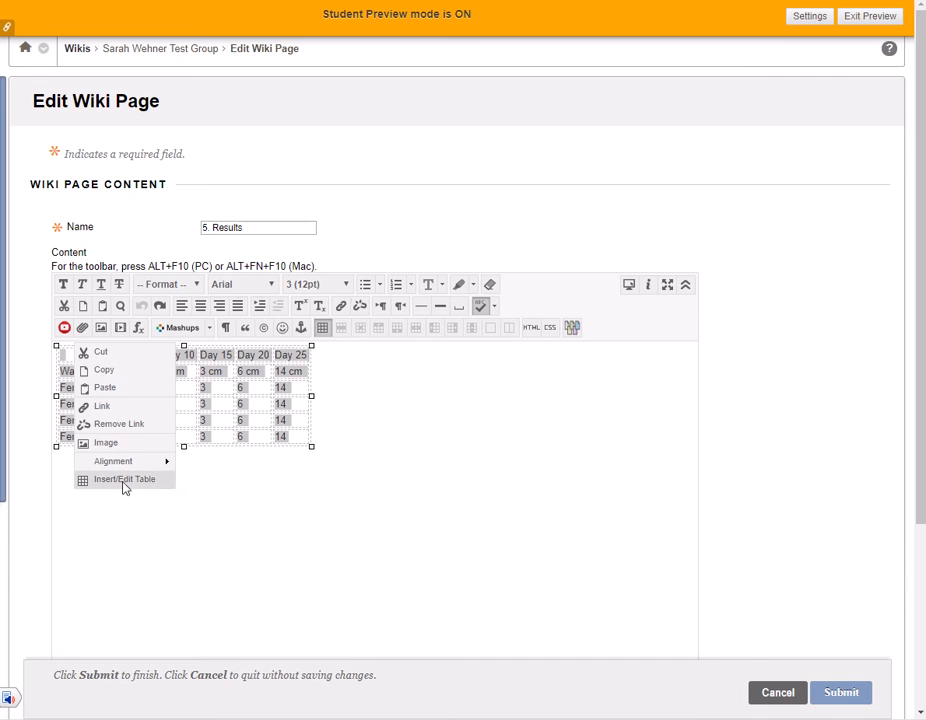
pyautogui.click(149, 479)
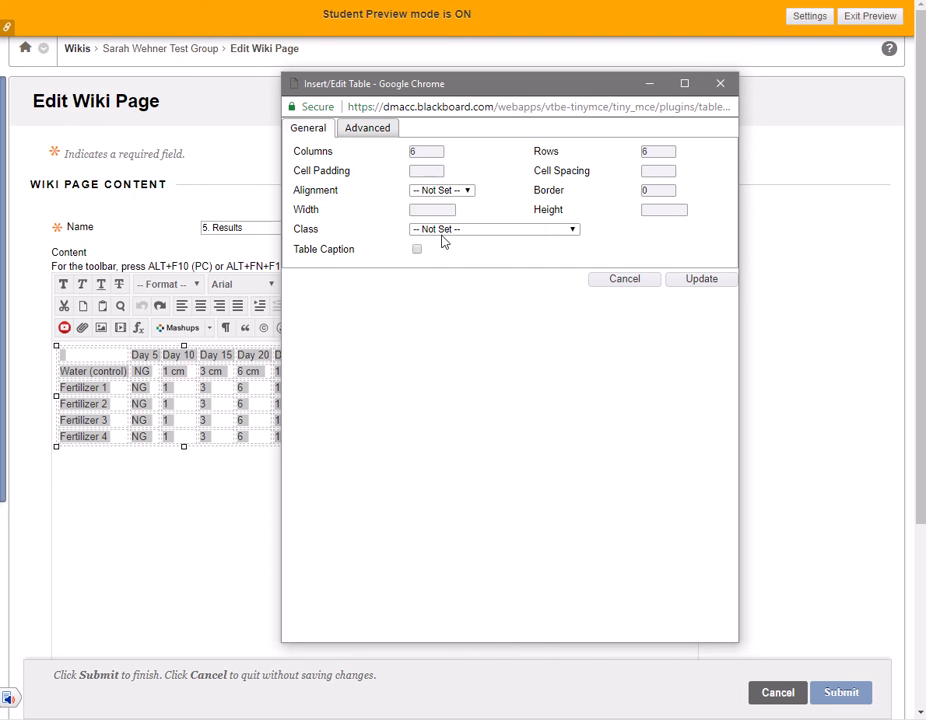
pyautogui.doubleClick(667, 190)
pyautogui.click(692, 280)
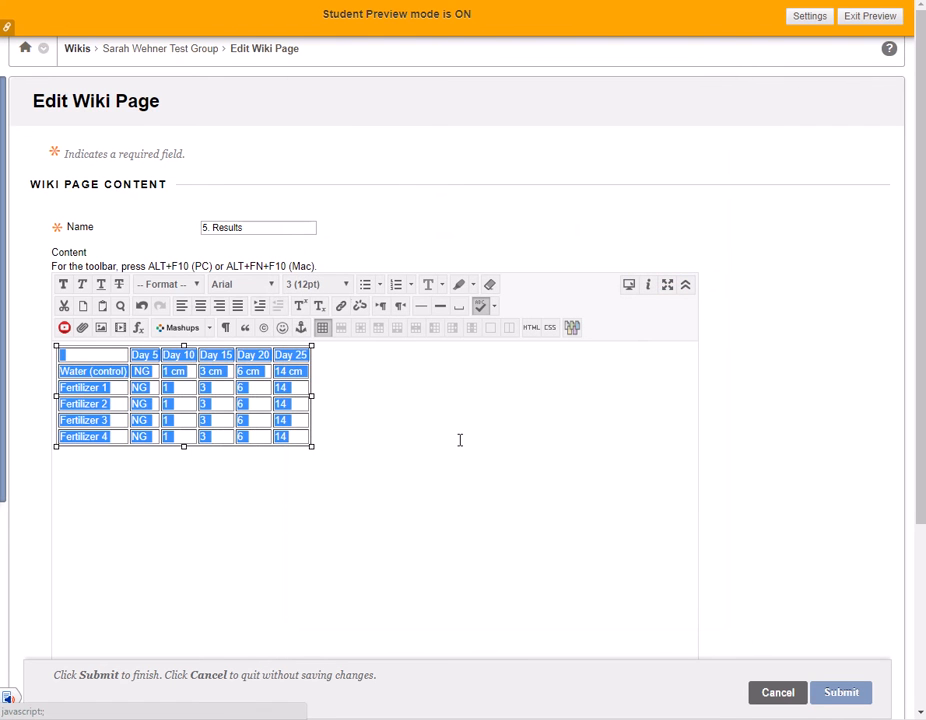
pyautogui.click(356, 397)
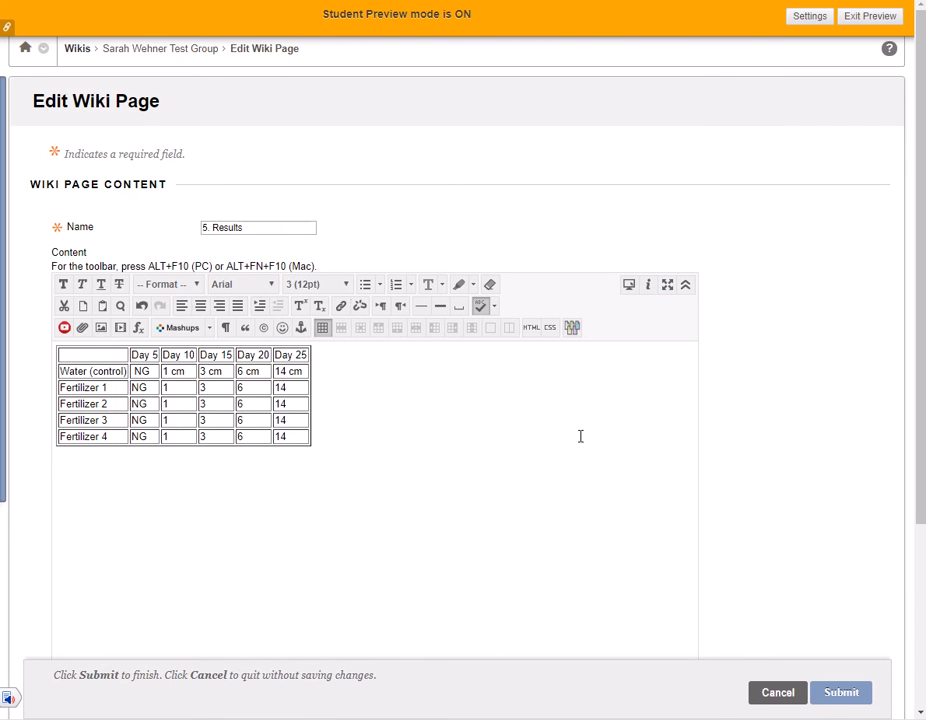
pyautogui.click(862, 692)
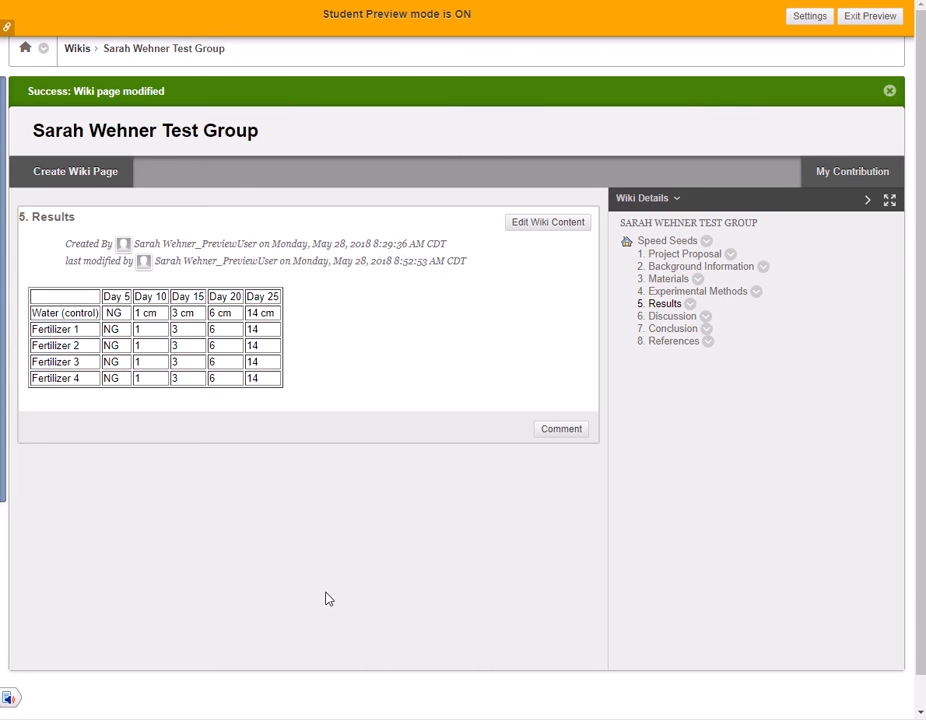
# Reopen the page for editing, set Fertilizer 2's Day 25 value to 15, and save it
pyautogui.moveTo(31, 313); pyautogui.dragTo(278, 313)
pyautogui.click(337, 358)
pyautogui.click(582, 227)
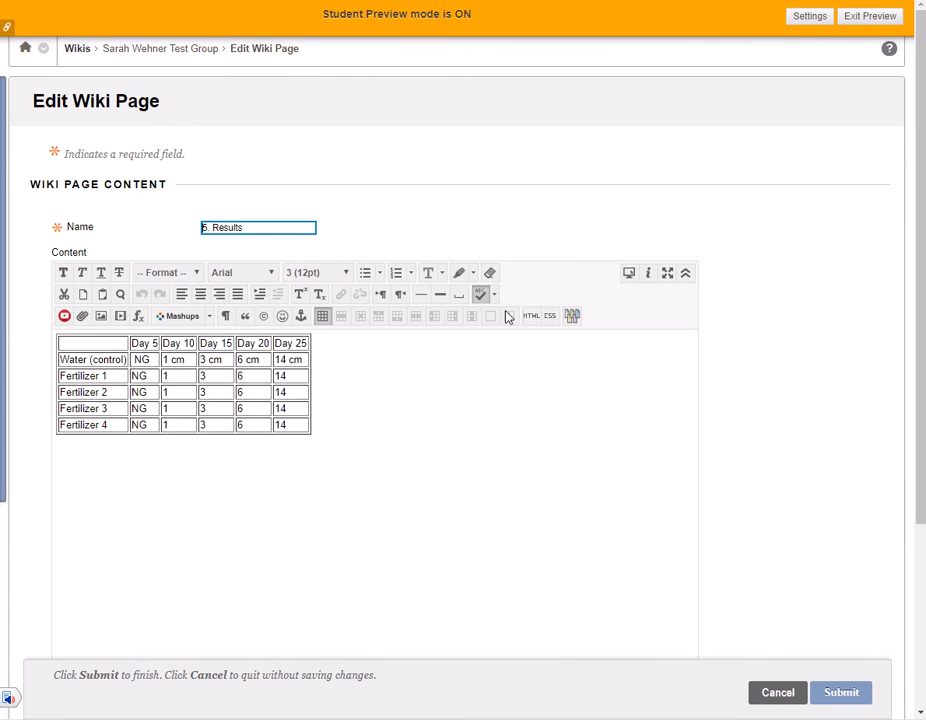
pyautogui.moveTo(200, 359); pyautogui.dragTo(223, 359)
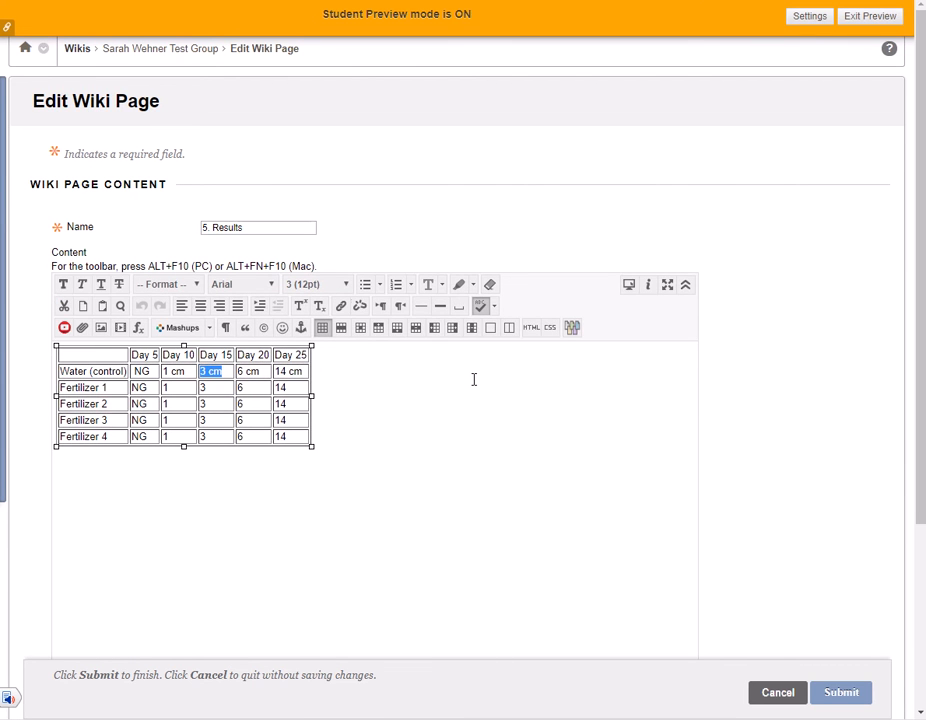
pyautogui.moveTo(290, 404); pyautogui.dragTo(275, 404)
pyautogui.write('15')
pyautogui.click(862, 693)
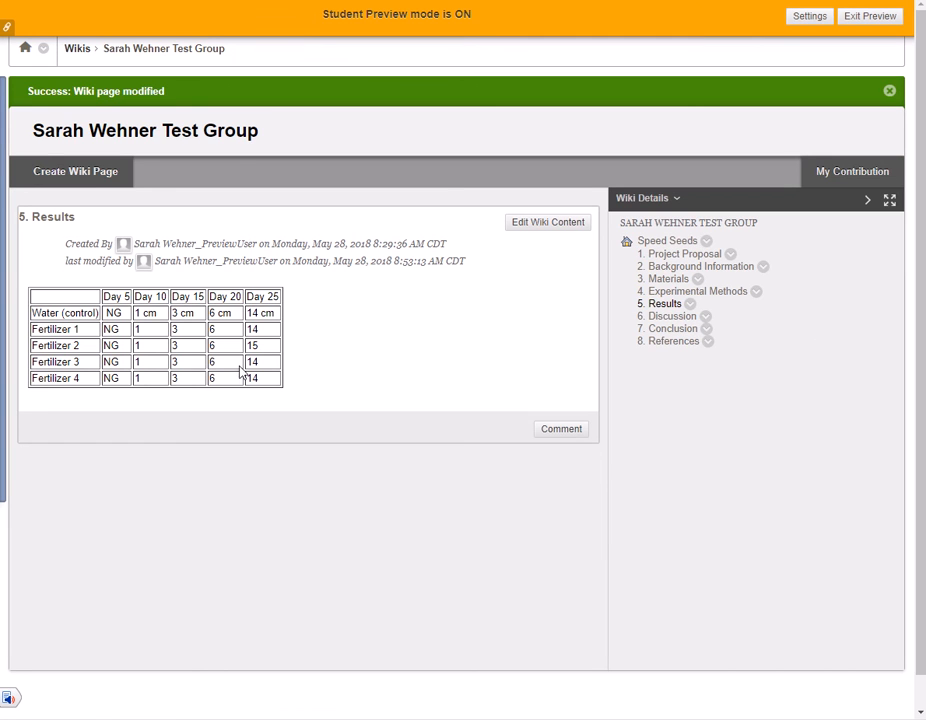
# Reopen the page and add the sentence "Fertilizer 4 radish seedlings showed red on leaves on Day 8." below the table
pyautogui.click(532, 231)
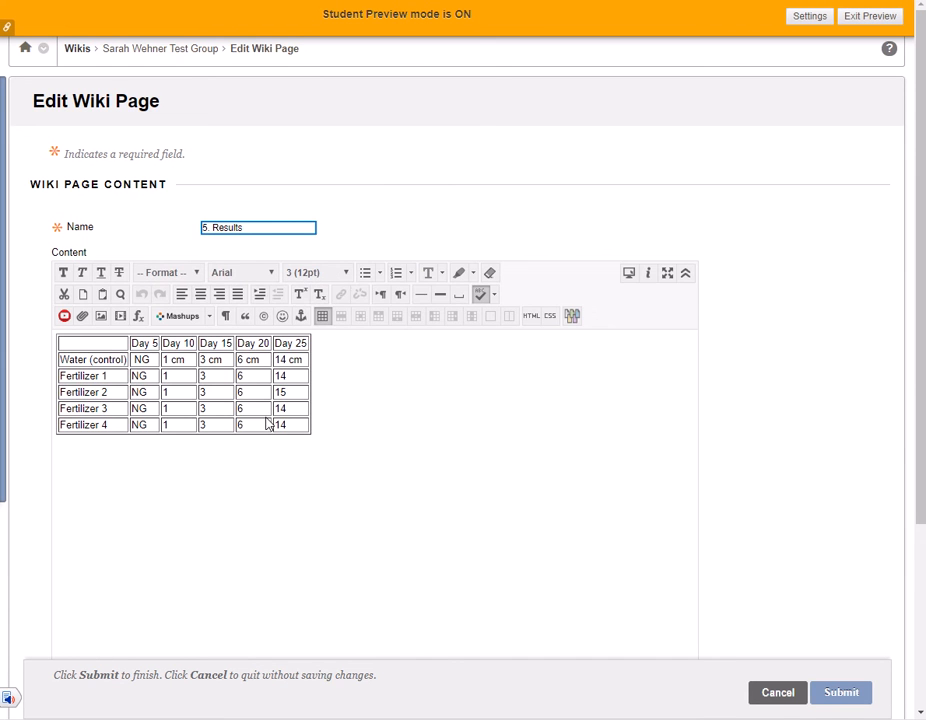
pyautogui.click(190, 472)
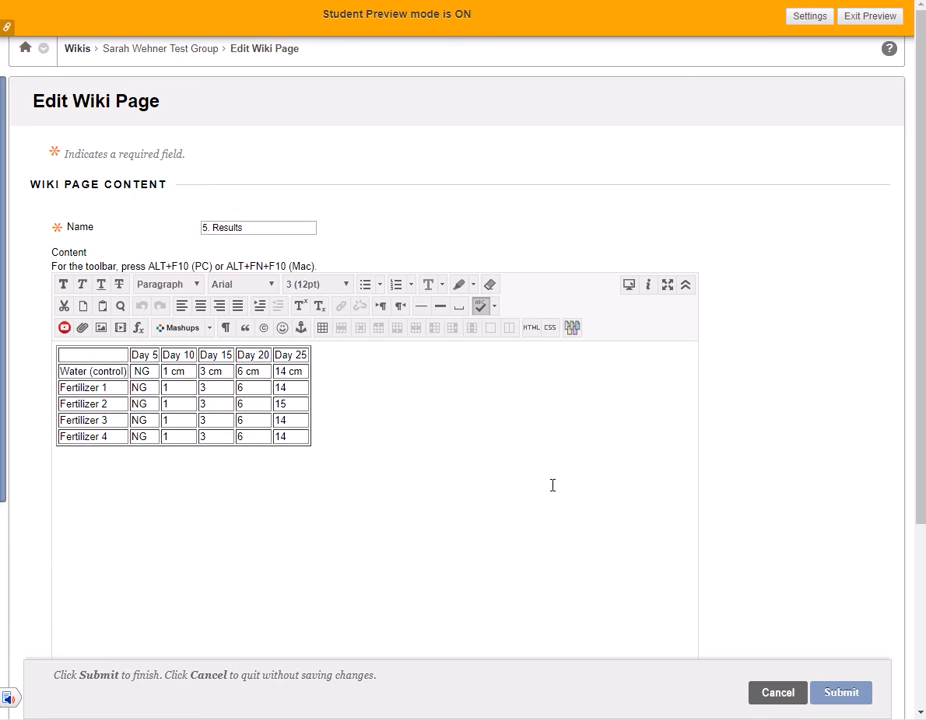
pyautogui.write('Fertilizer 4 showed')
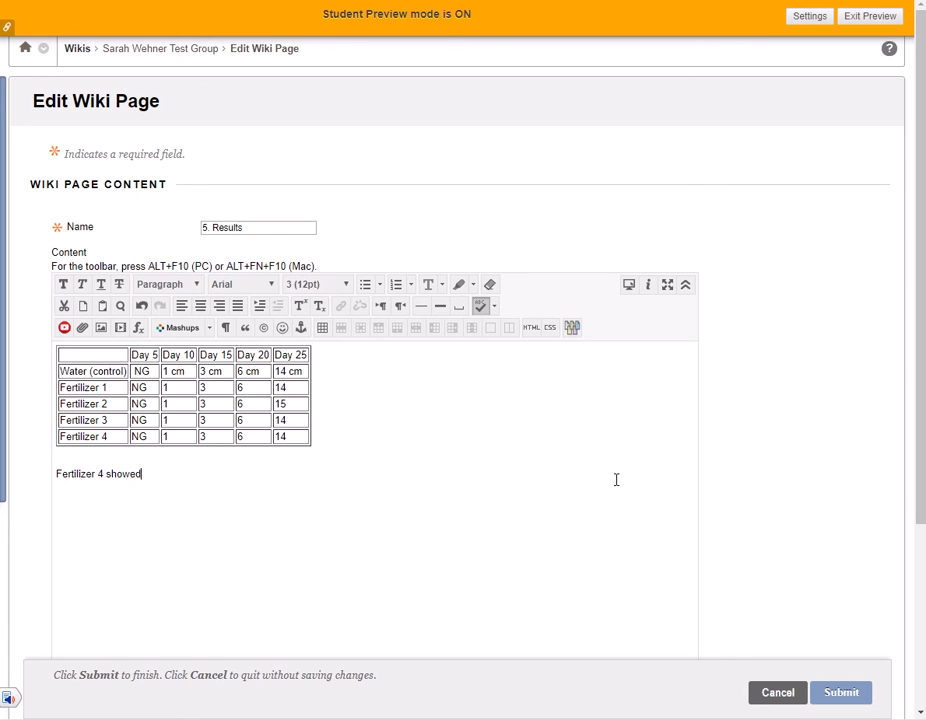
pyautogui.press('BackSpace')
pyautogui.press('BackSpace')
pyautogui.press('BackSpace')
pyautogui.press('BackSpace')
pyautogui.press('BackSpace')
pyautogui.write('radish p')
pyautogui.press('BackSpace')
pyautogui.write('seedlings showed red')
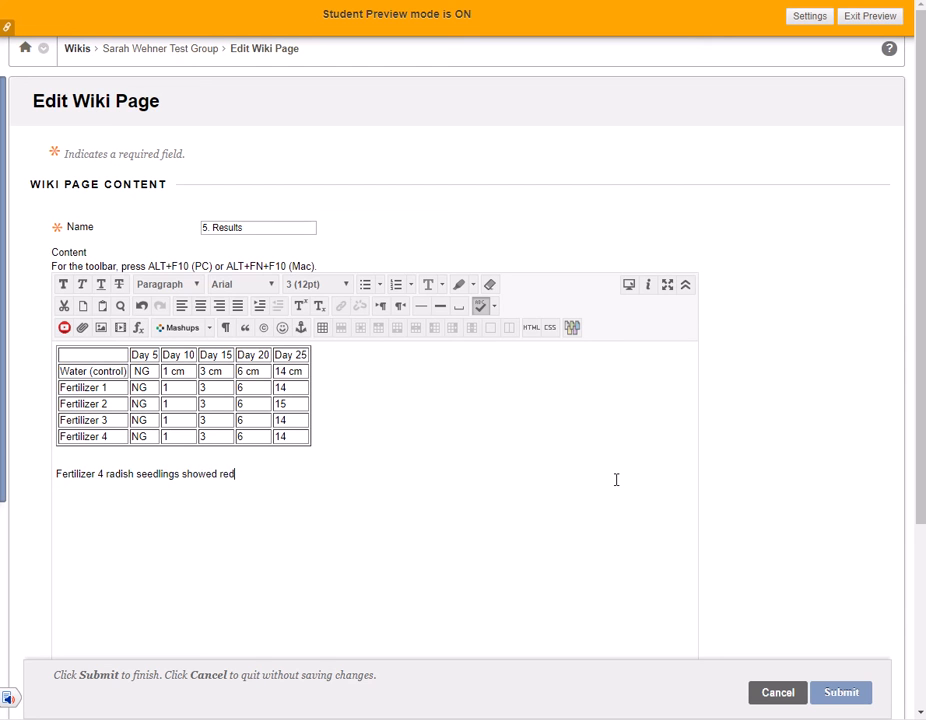
pyautogui.write(' on leaves on Day 8')
pyautogui.press('BackSpace')
pyautogui.write('.')
# Add the lines "Quantitative: measurements/numbers" and "Qualitative: observations" below the sentence, and save the page
pyautogui.write('Quantitat')
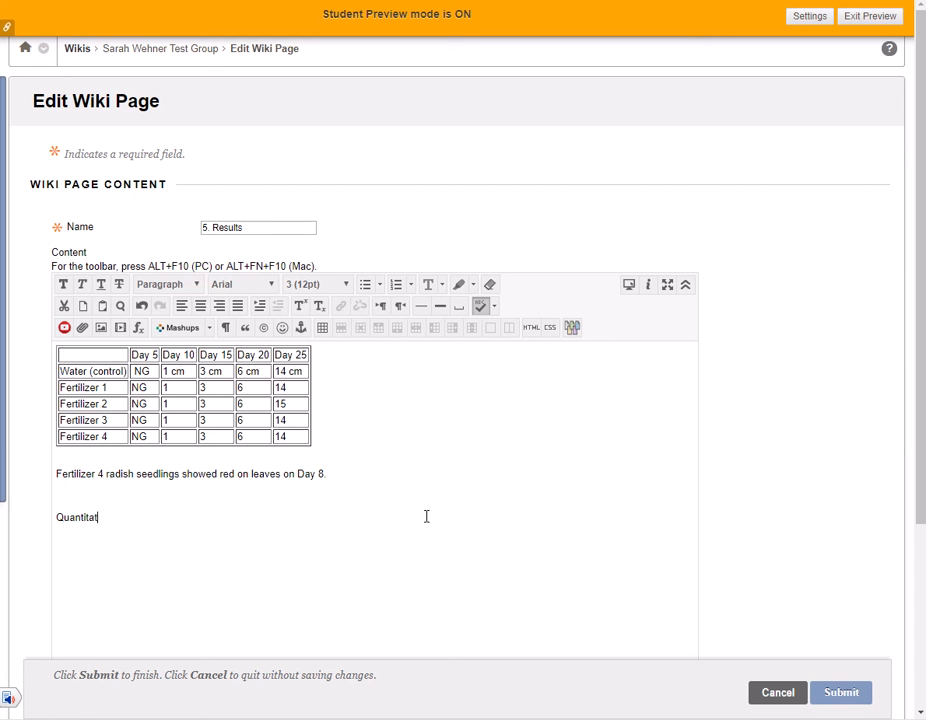
pyautogui.write('ive: measurements/numbers')
pyautogui.press('Return')
pyautogui.write('Qualitative: observations')
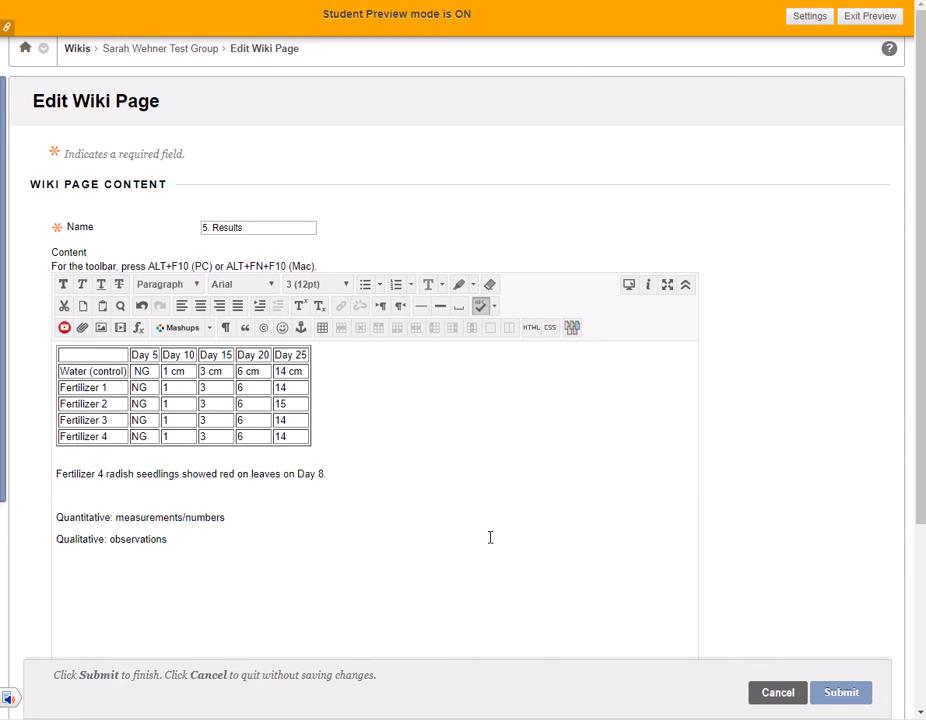
pyautogui.click(838, 693)
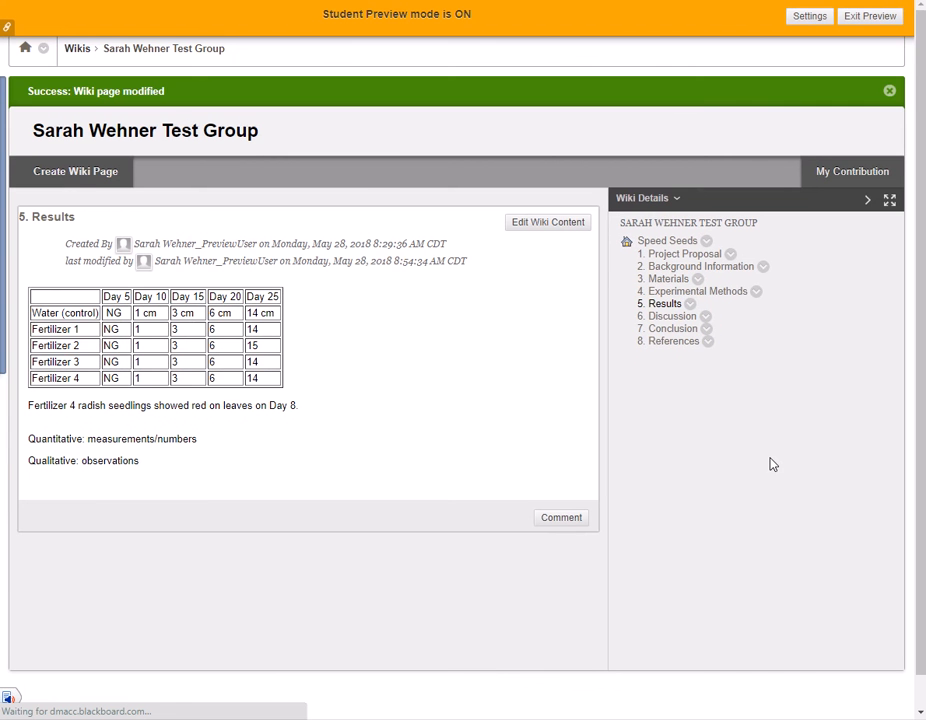